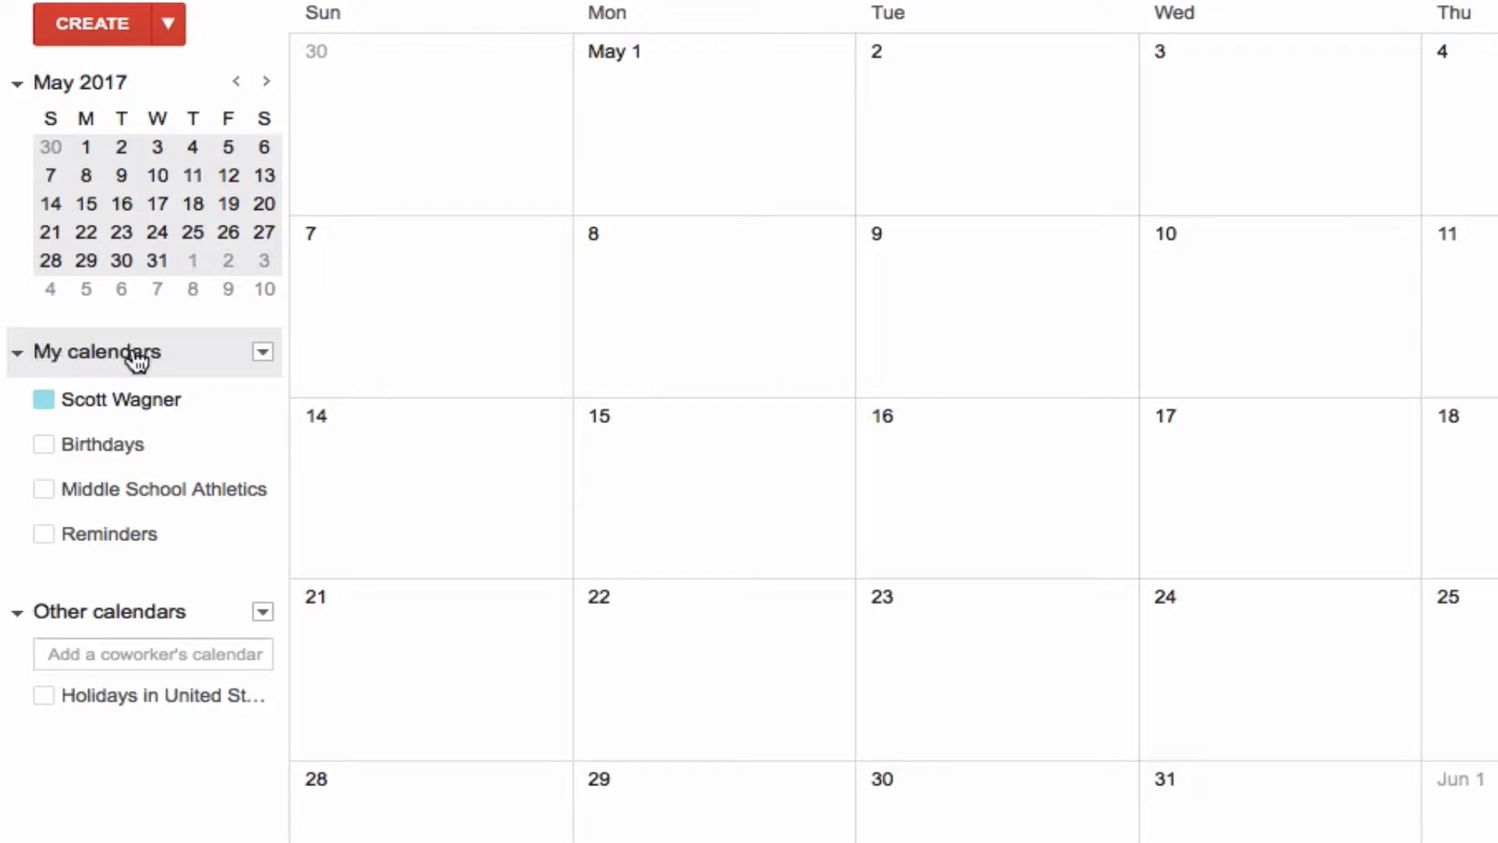
- Start a new calendar under My calendars and name it "Team Homework"
left_click(263, 355)
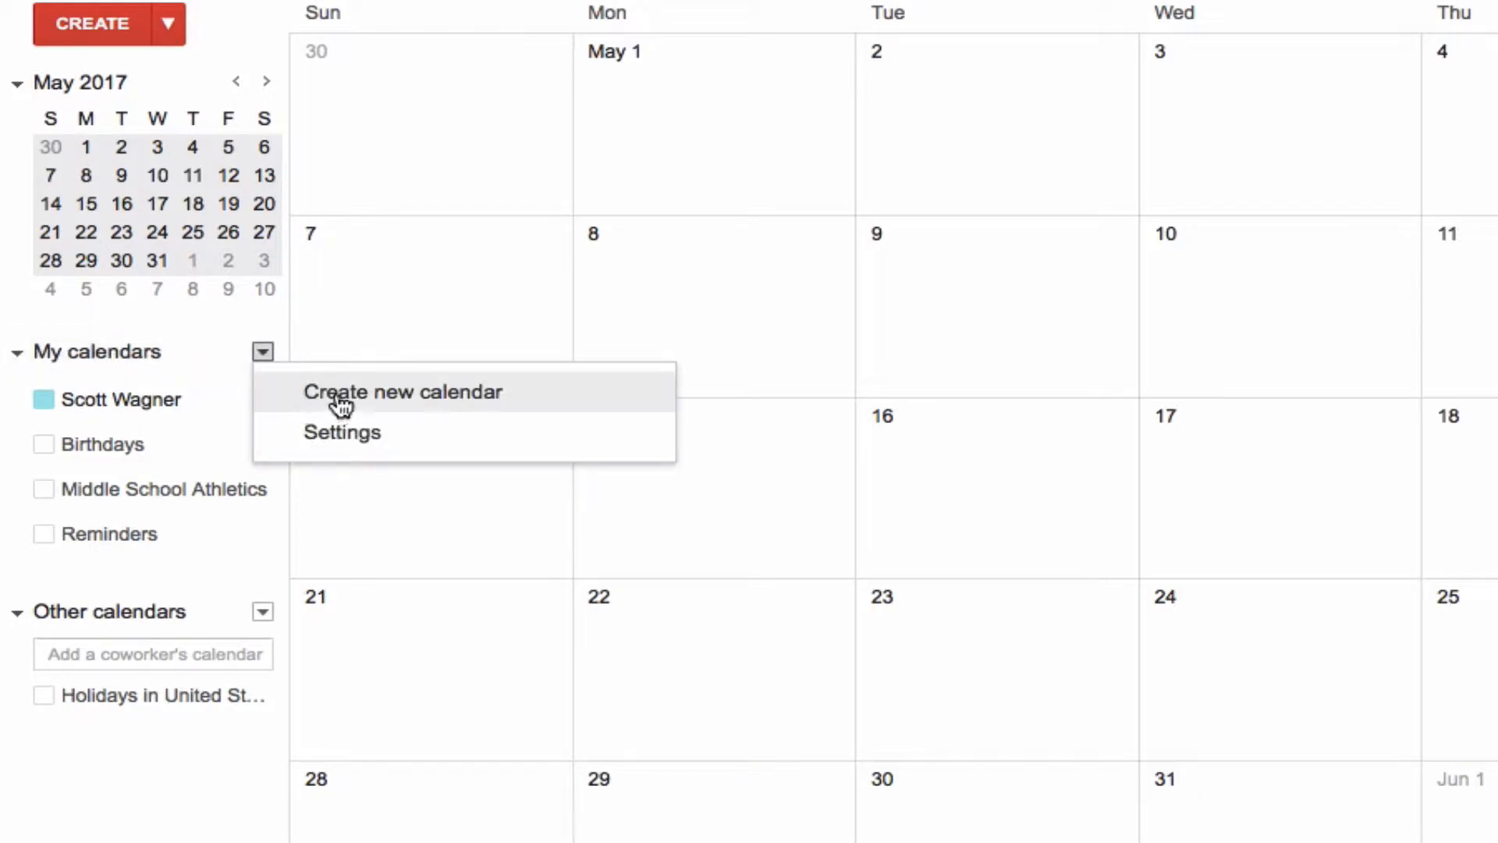
left_click(462, 404)
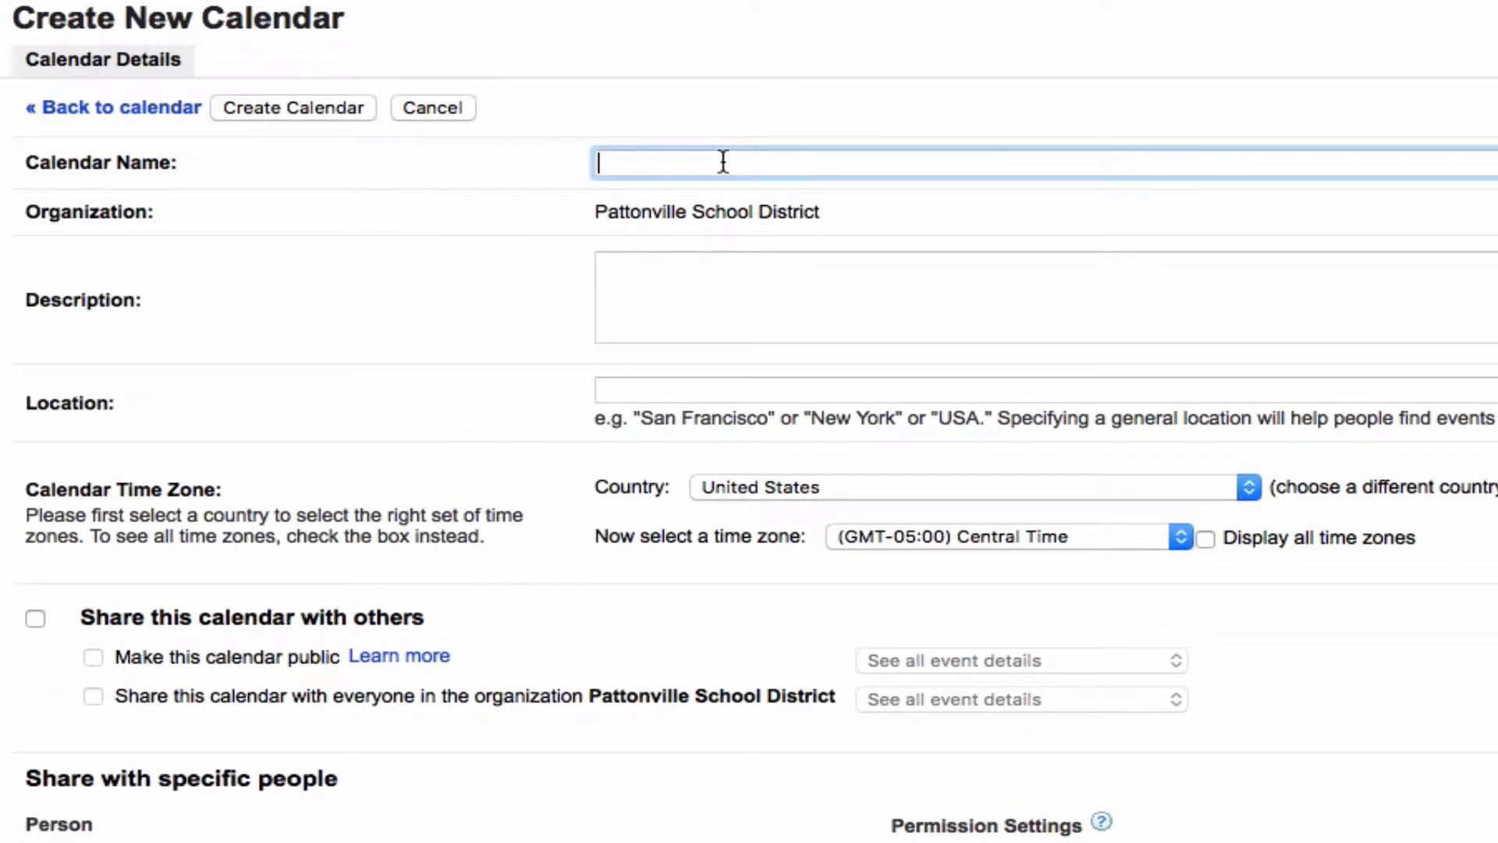
type("TEam Homework")
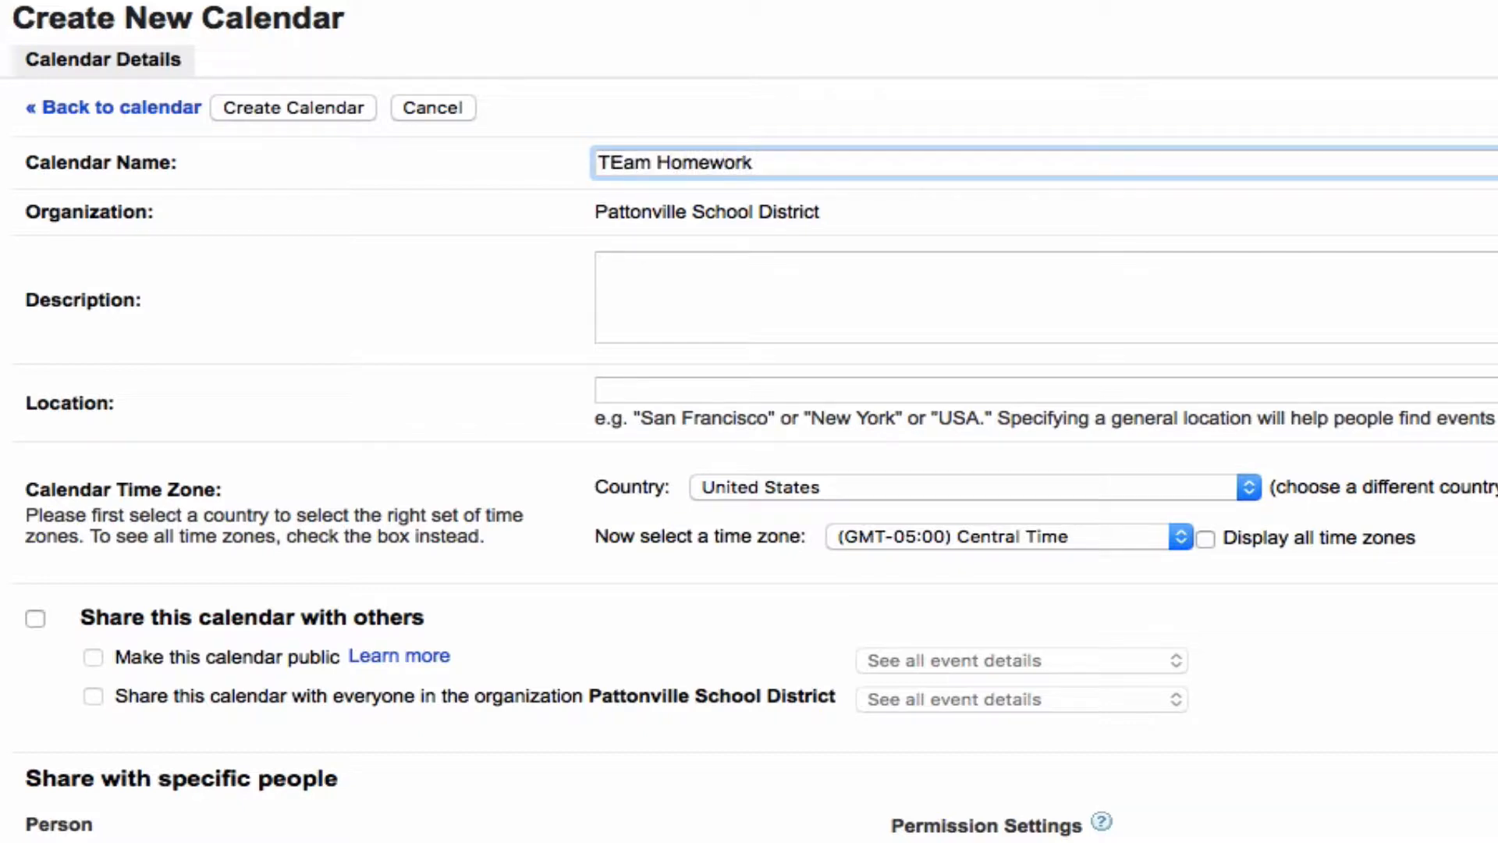
key("BackSpace")
type("e")
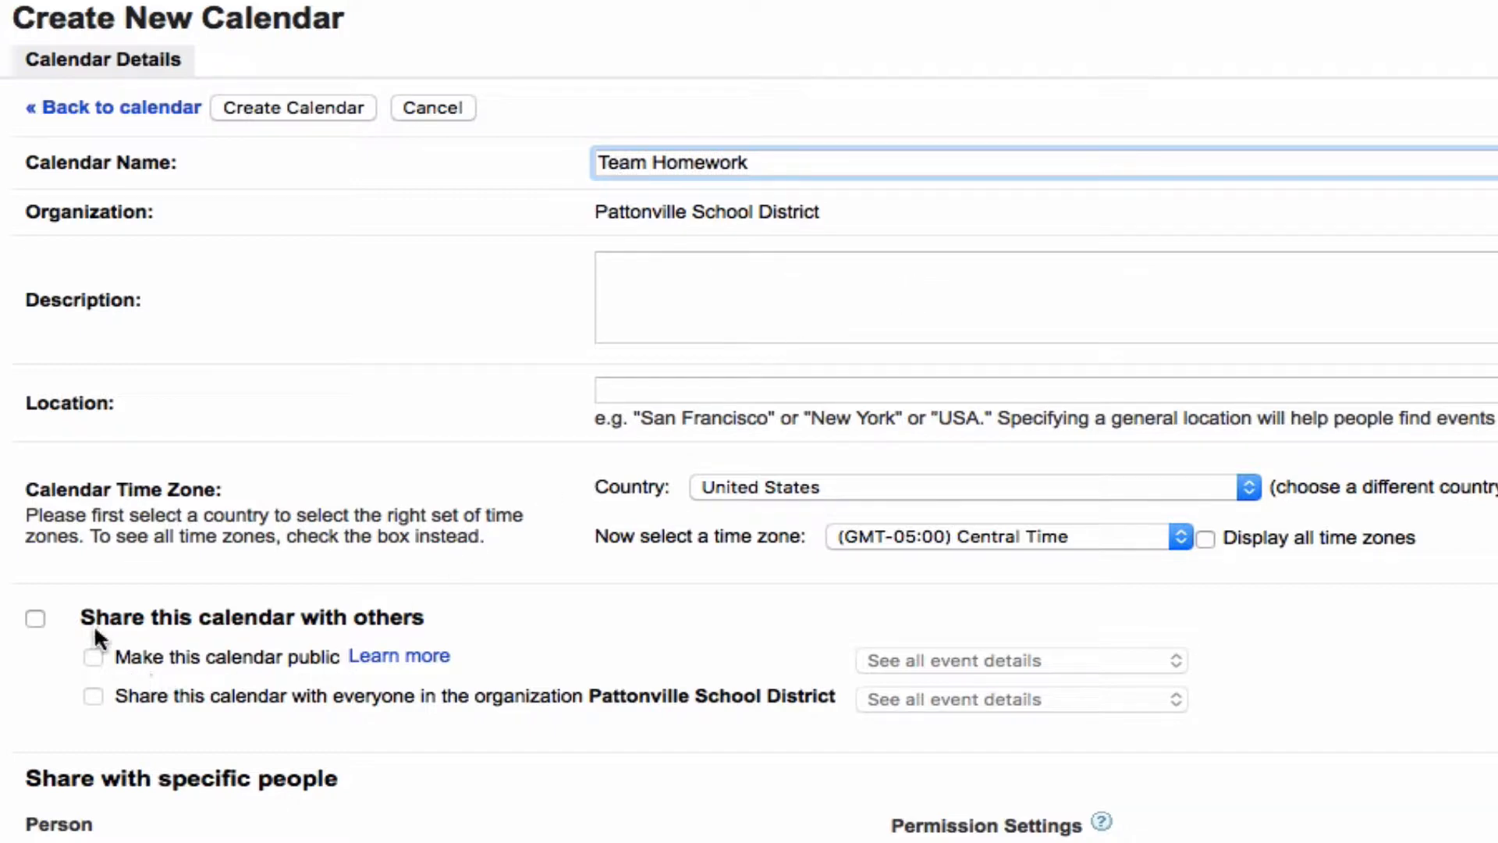
left_click(35, 618)
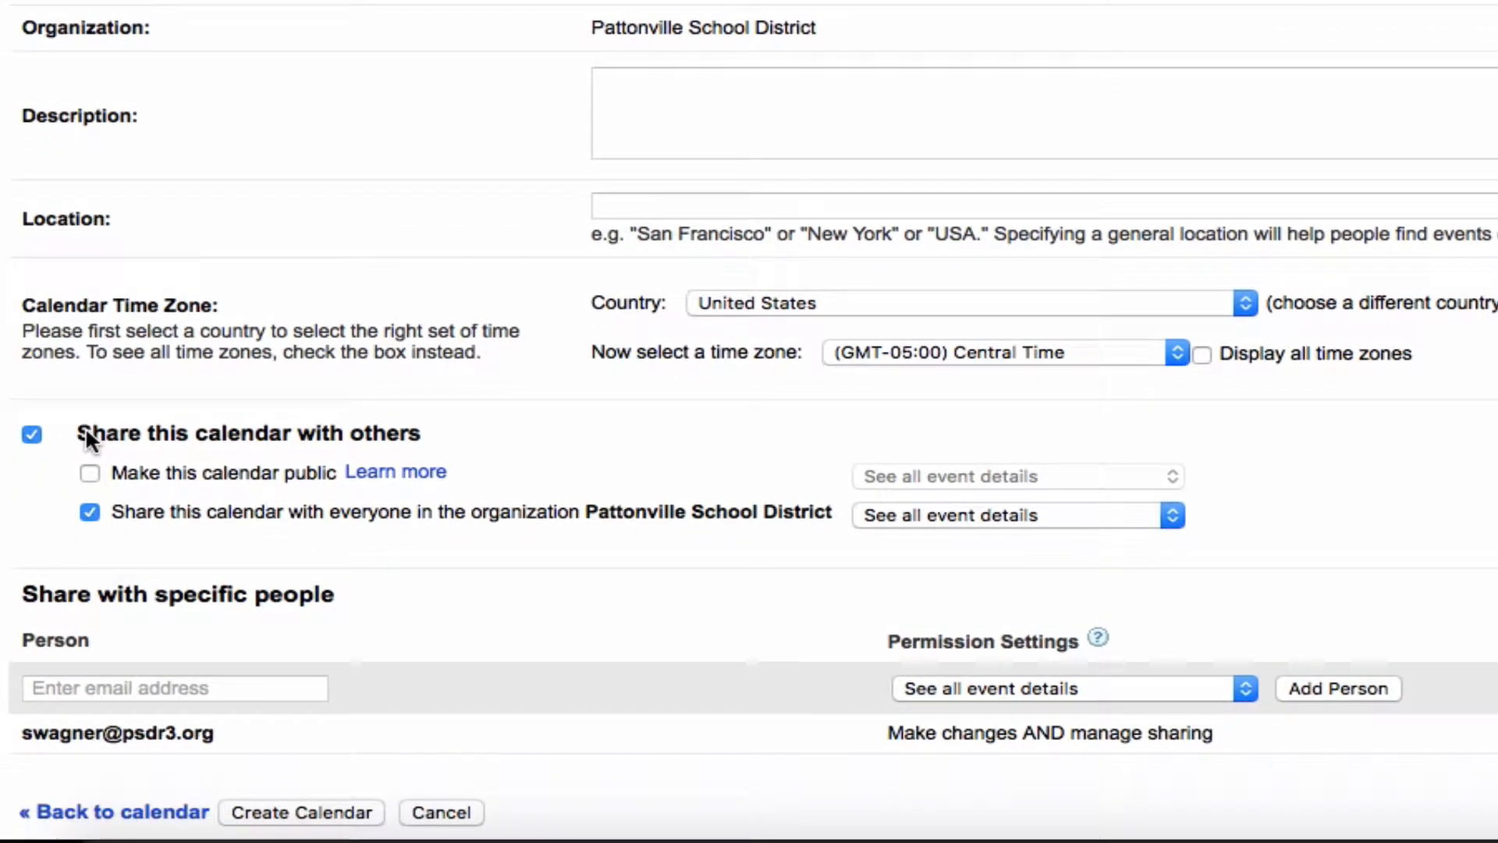
left_click(91, 468)
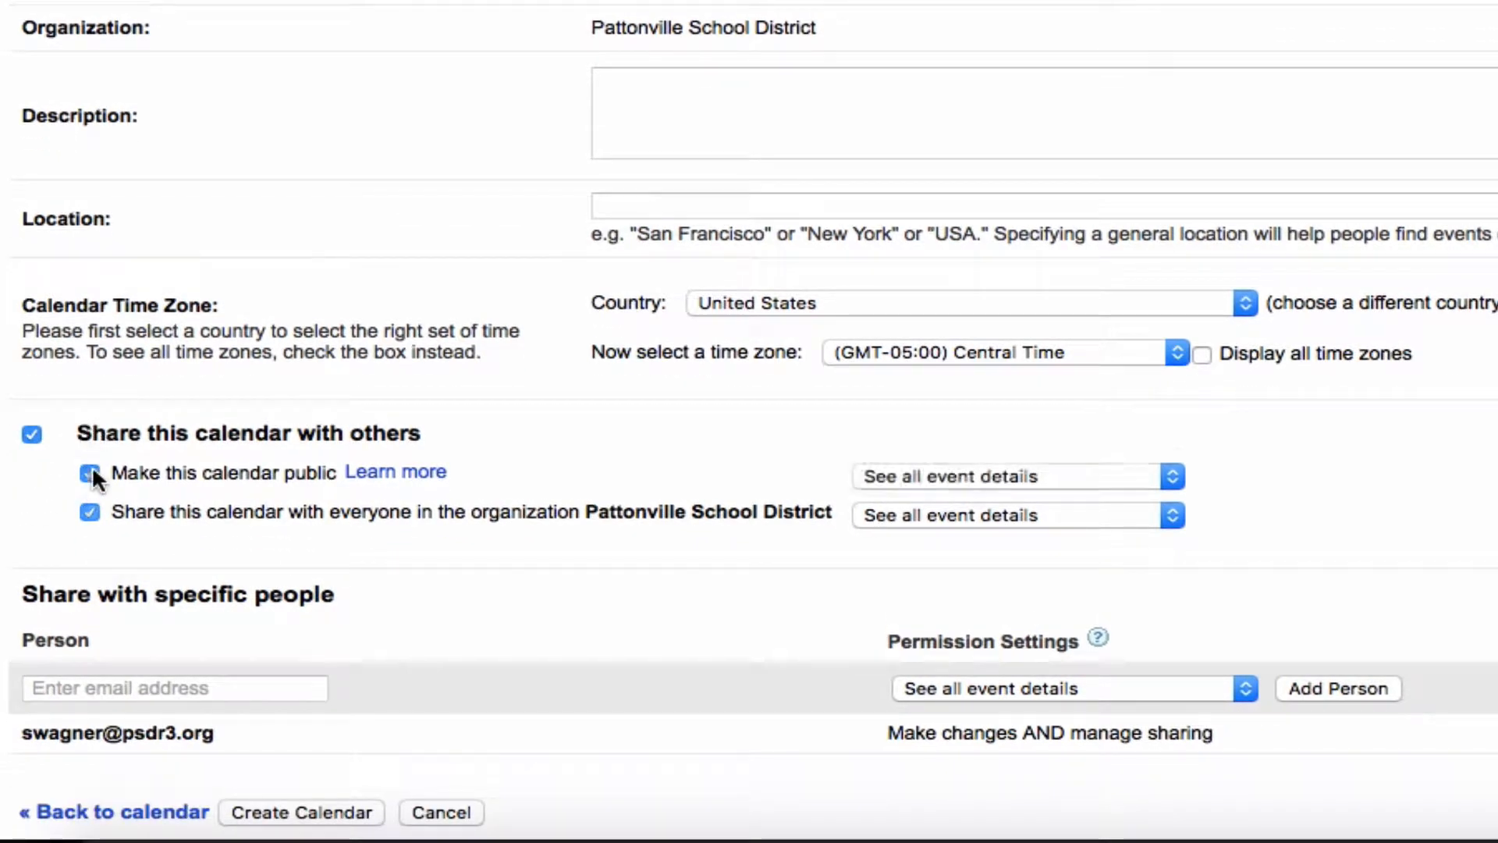
left_click(395, 473)
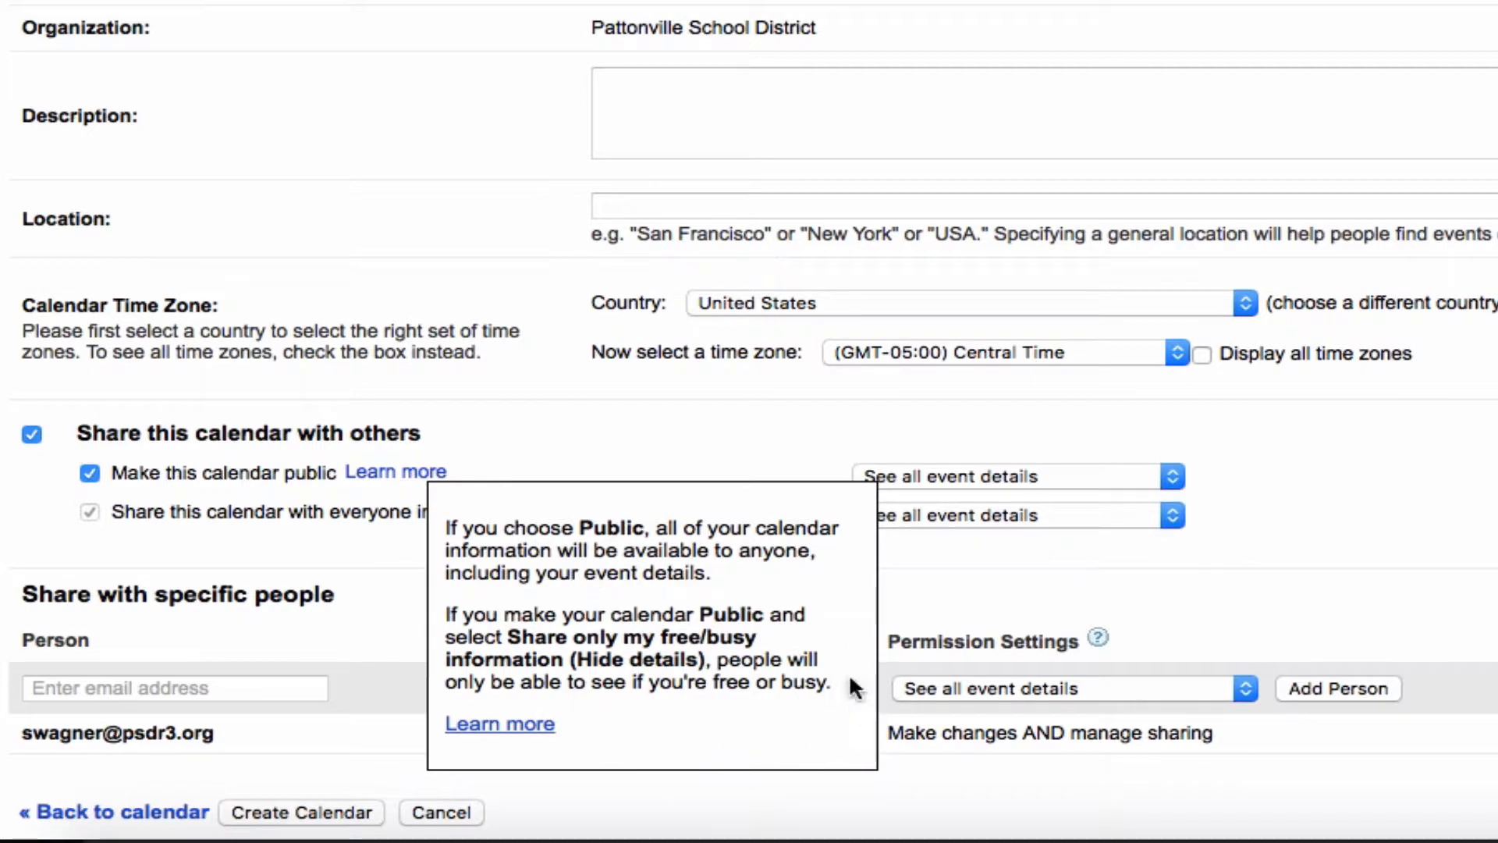
left_click(967, 602)
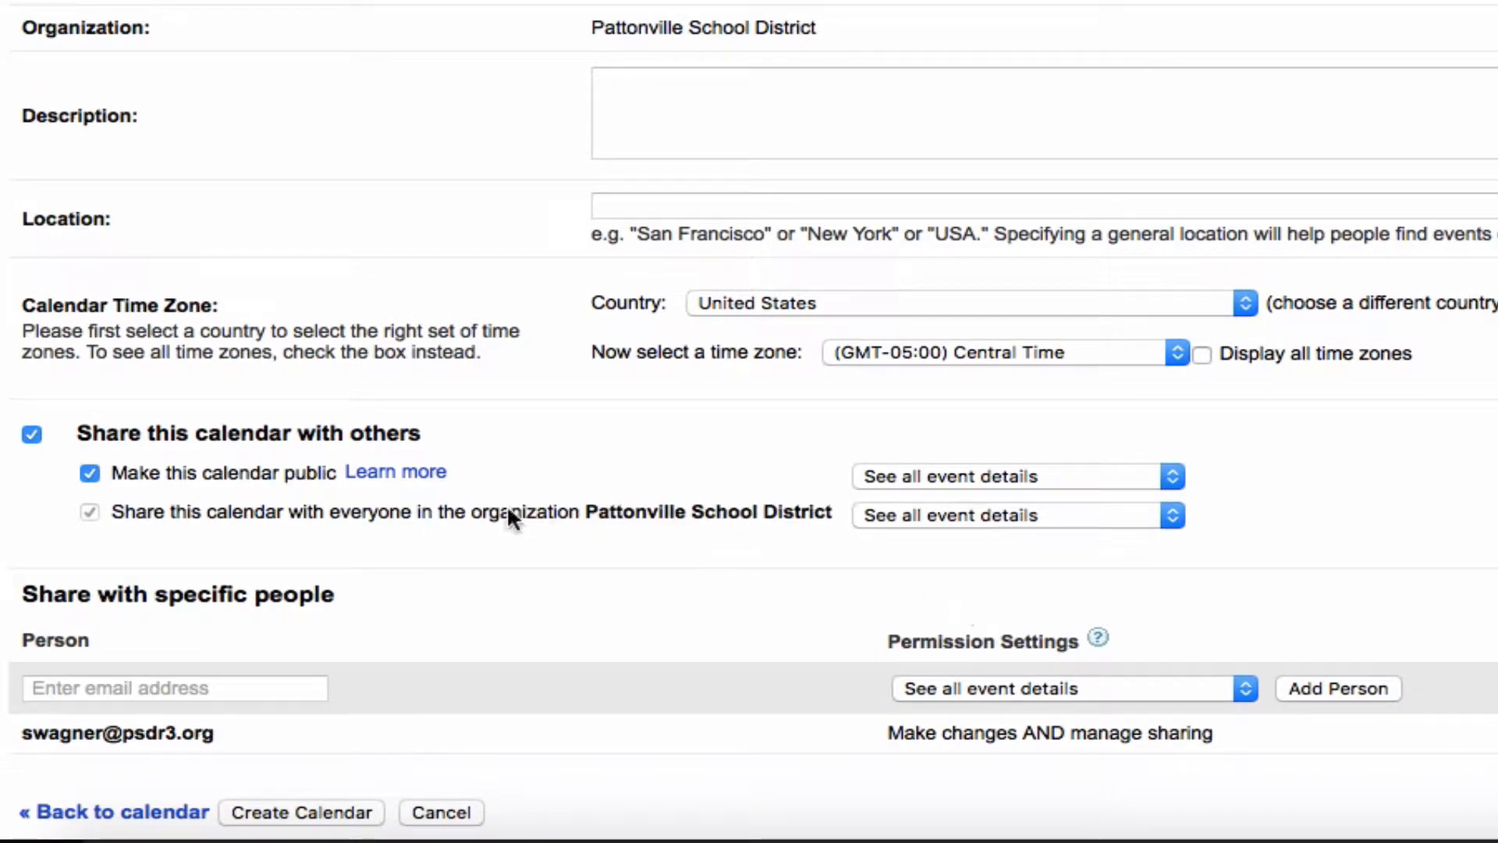
left_click(422, 477)
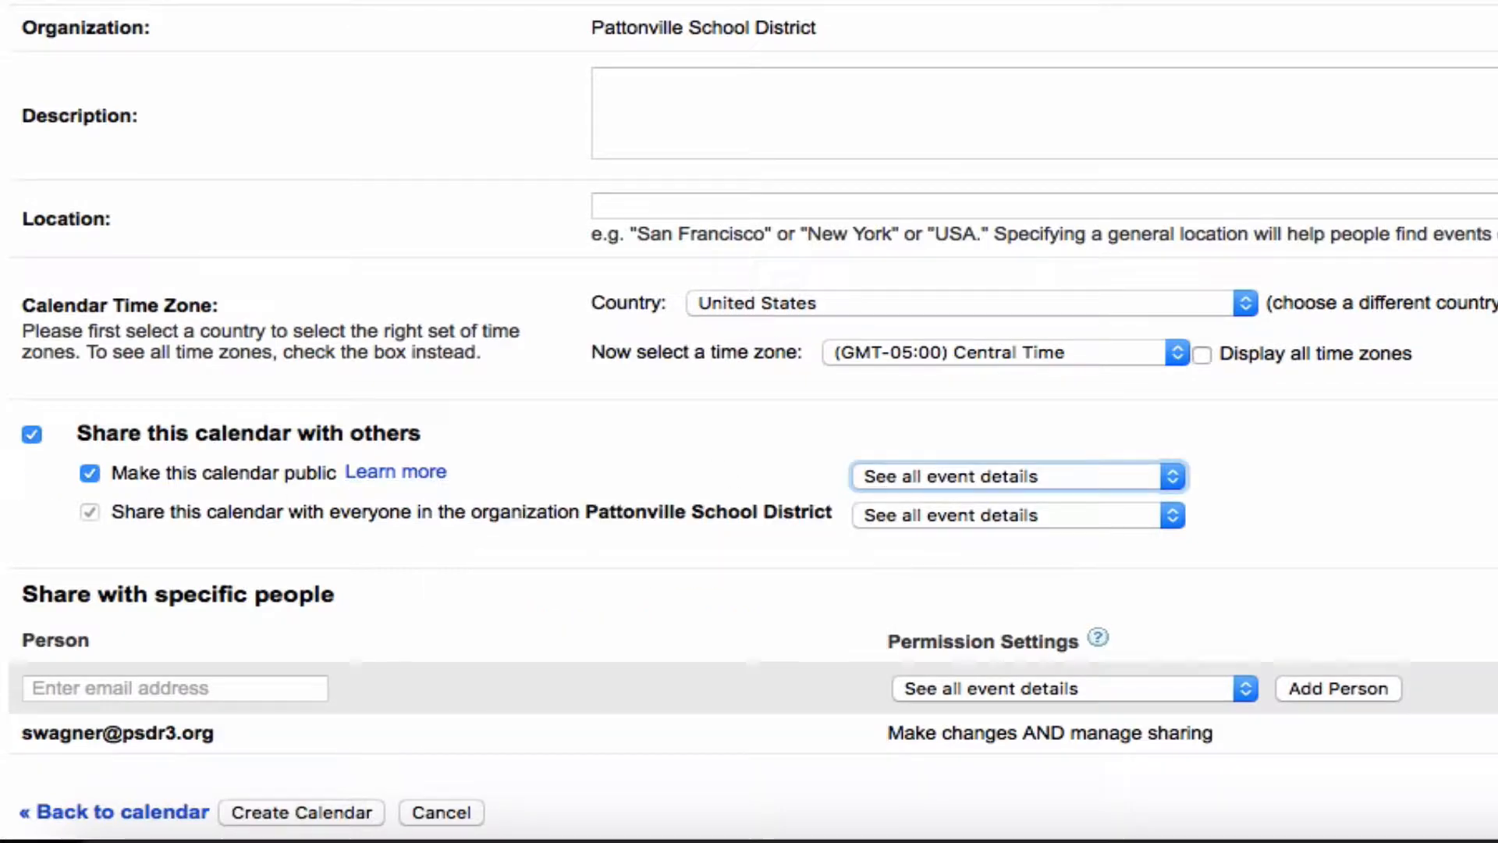
left_click(95, 468)
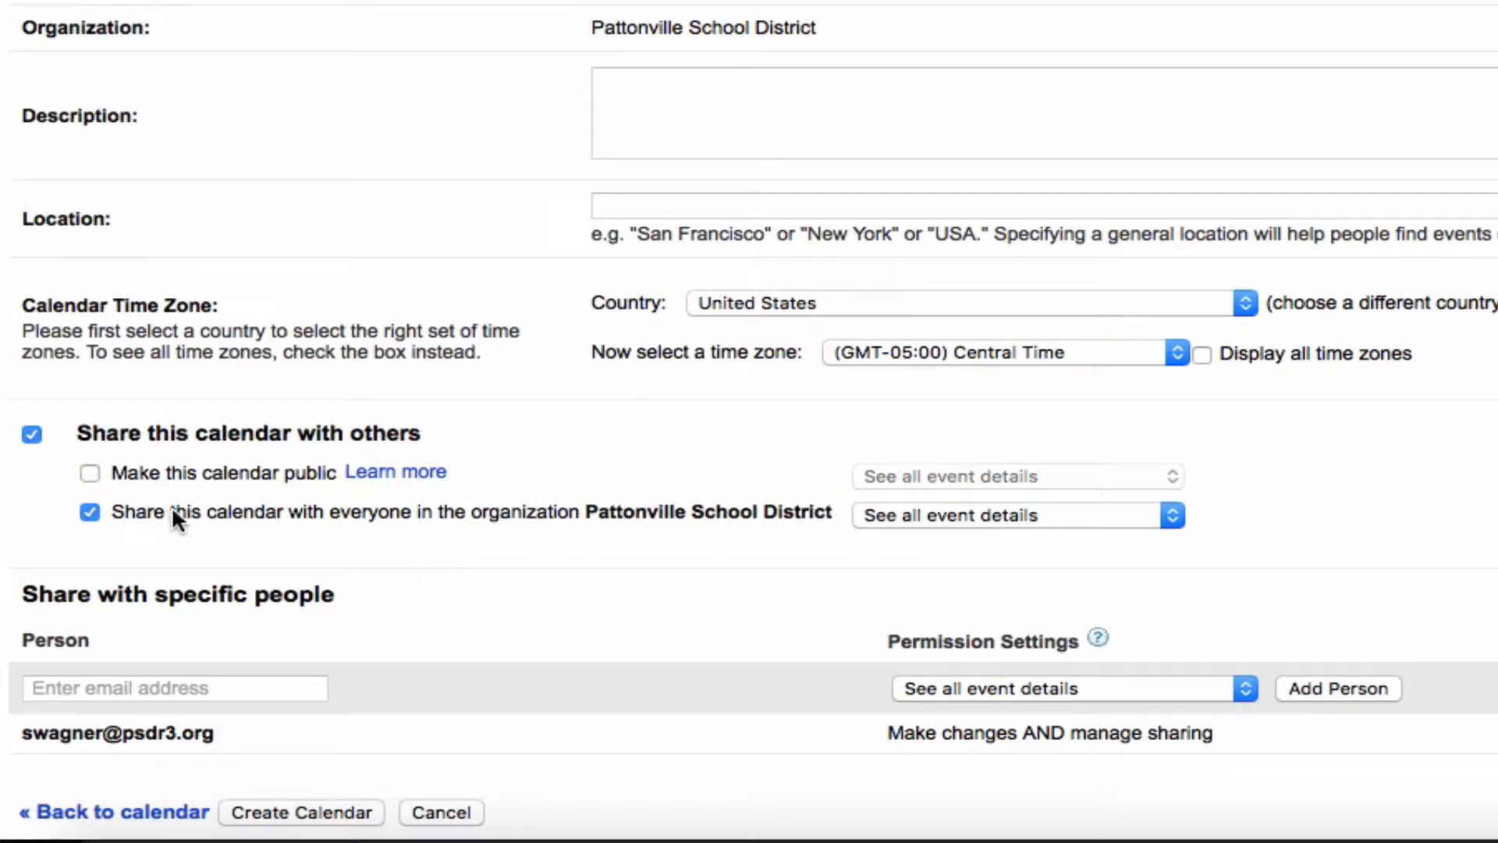
left_click(449, 515)
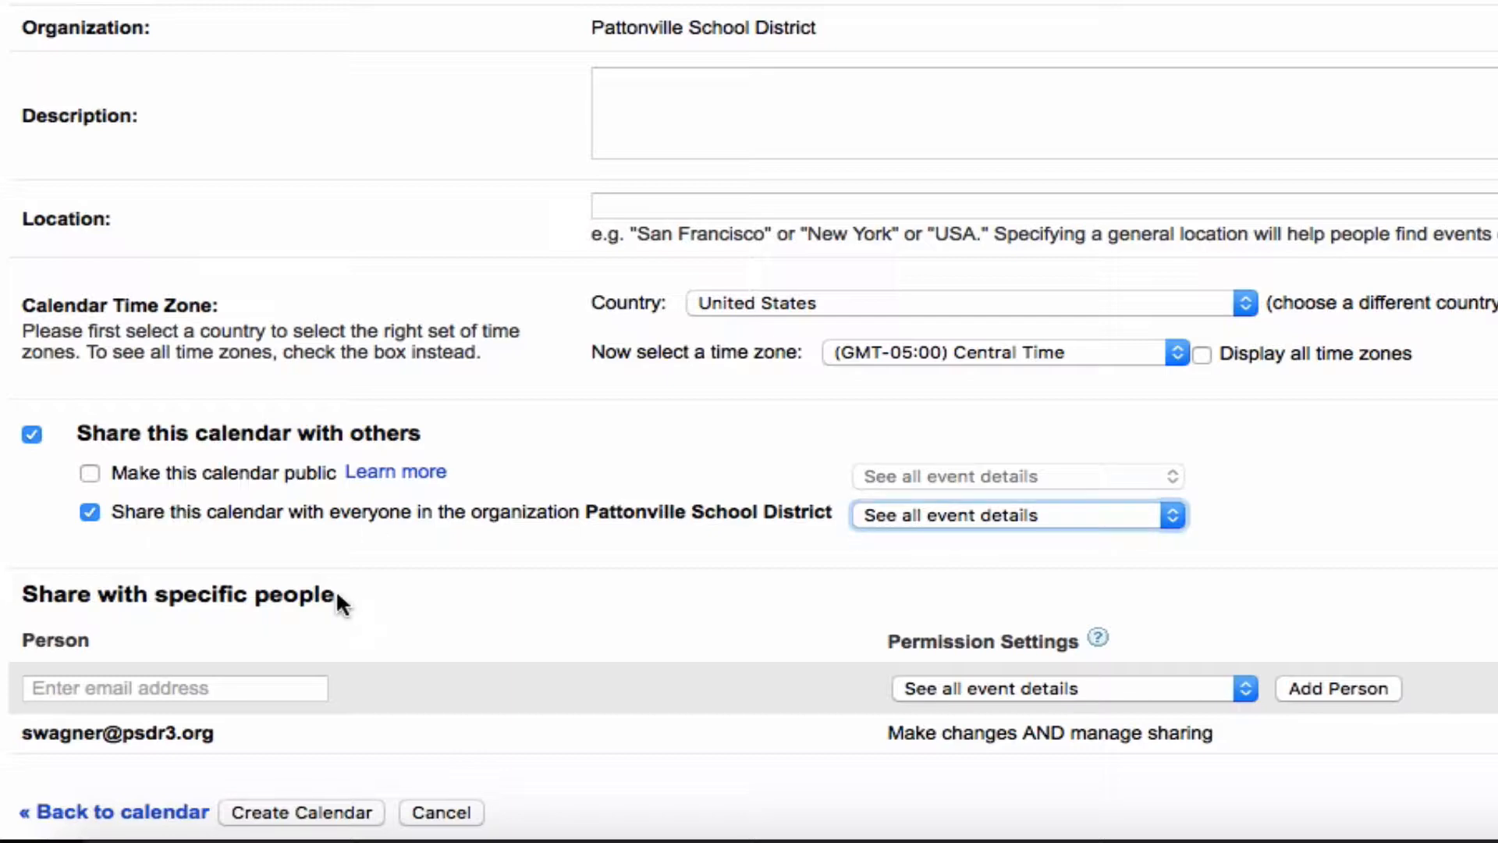
left_click(33, 435)
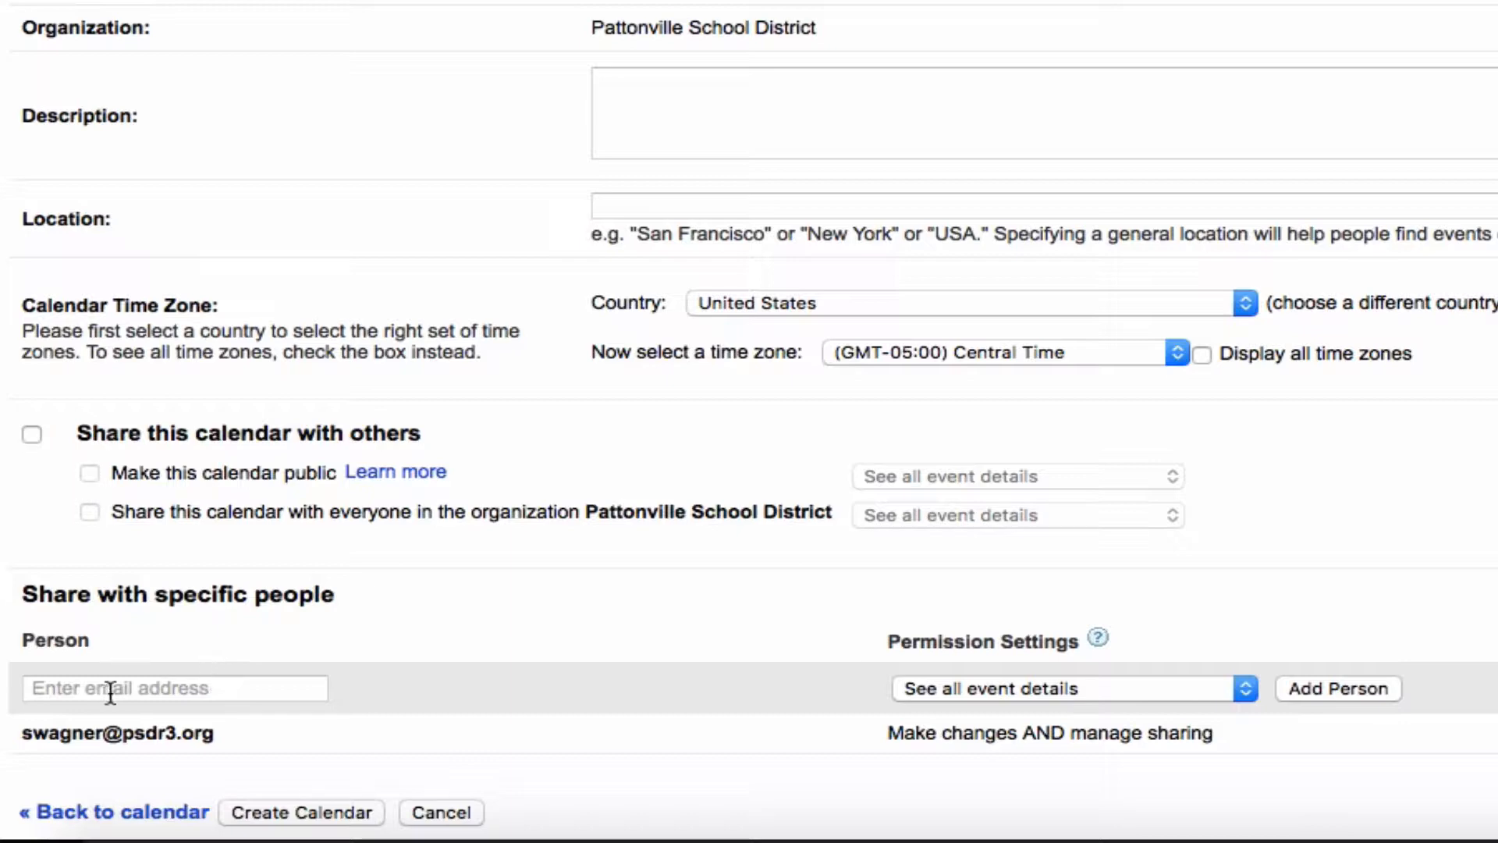
- Add a coworker under Share with specific people and give them the "Make changes to events" permission
scroll(397, 663, "down", 2)
left_click(82, 635)
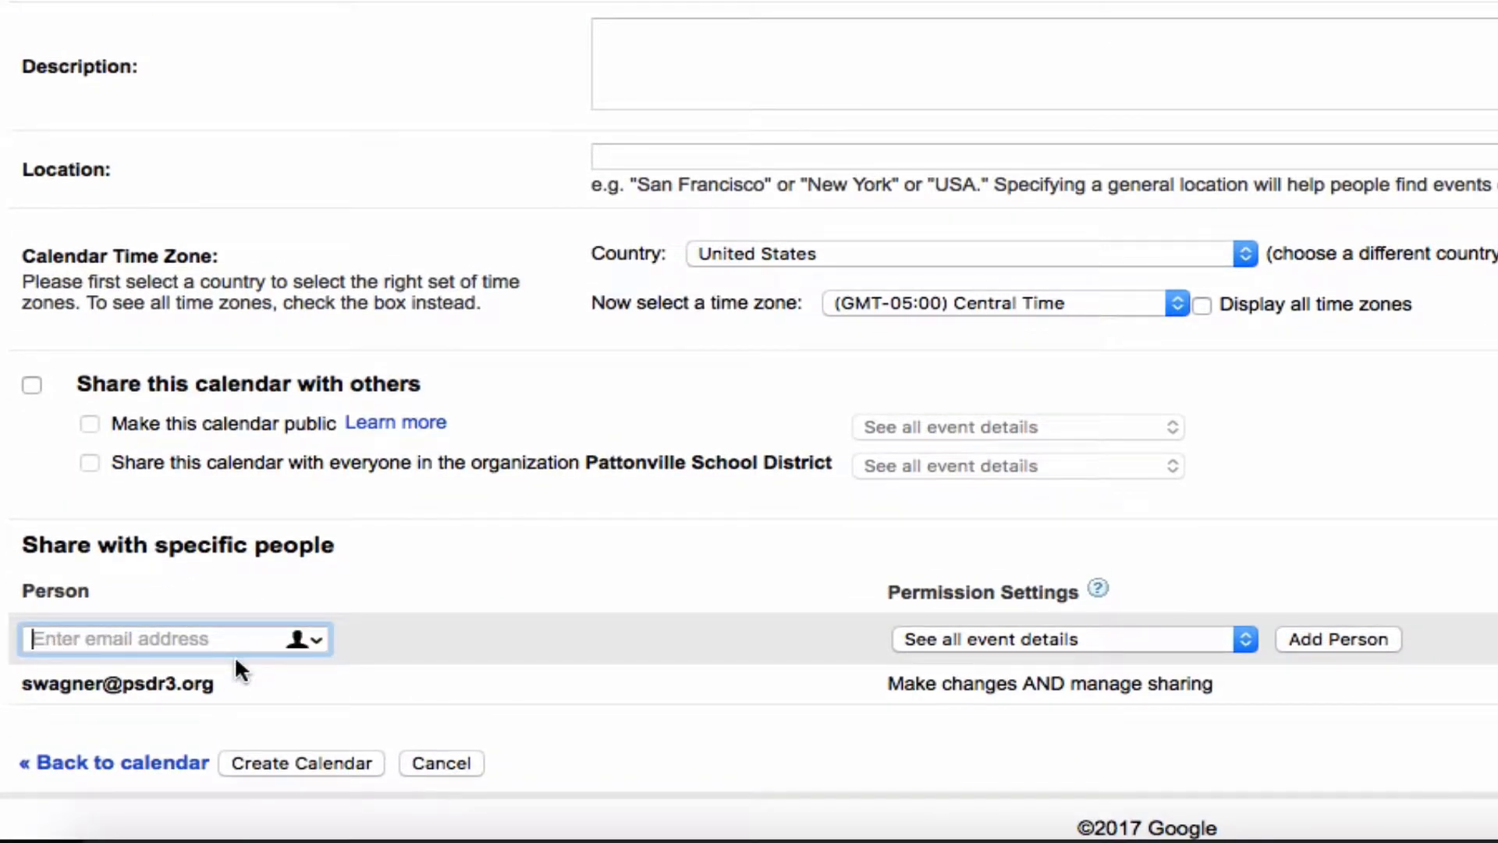
type("lisa")
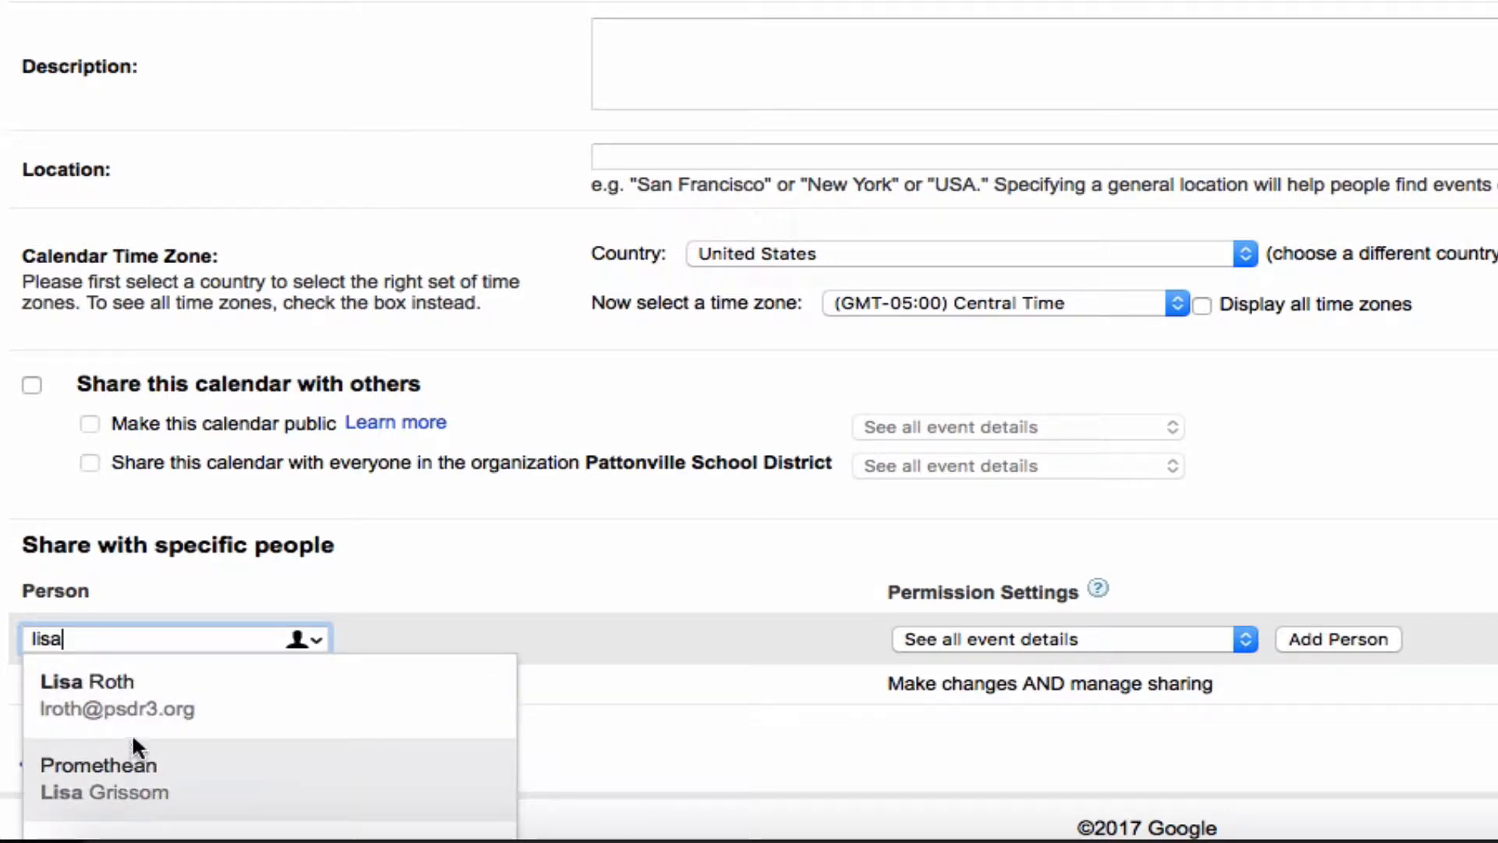
left_click(173, 702)
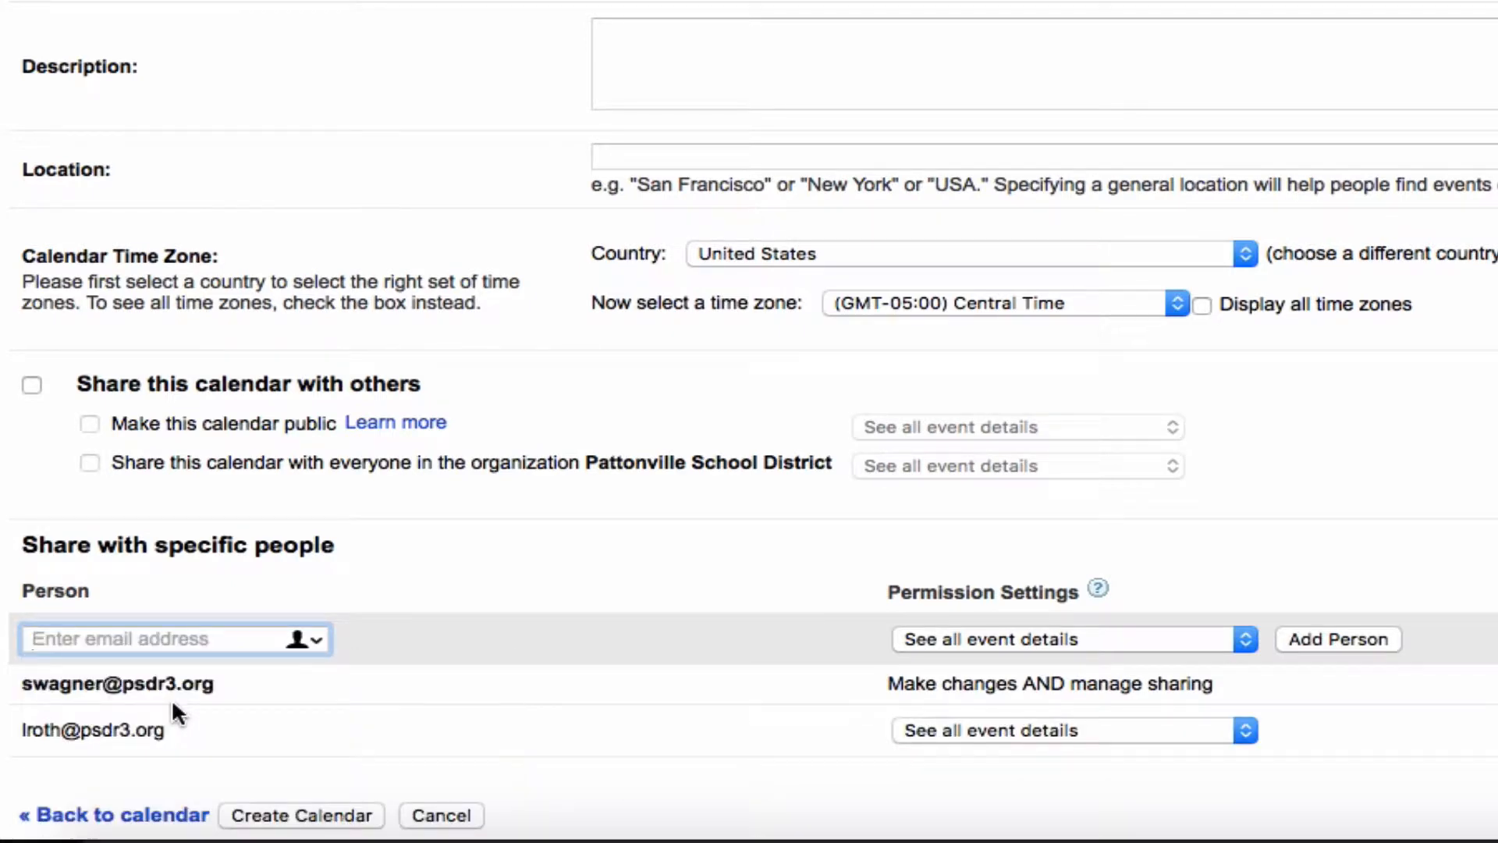
left_click(1182, 730)
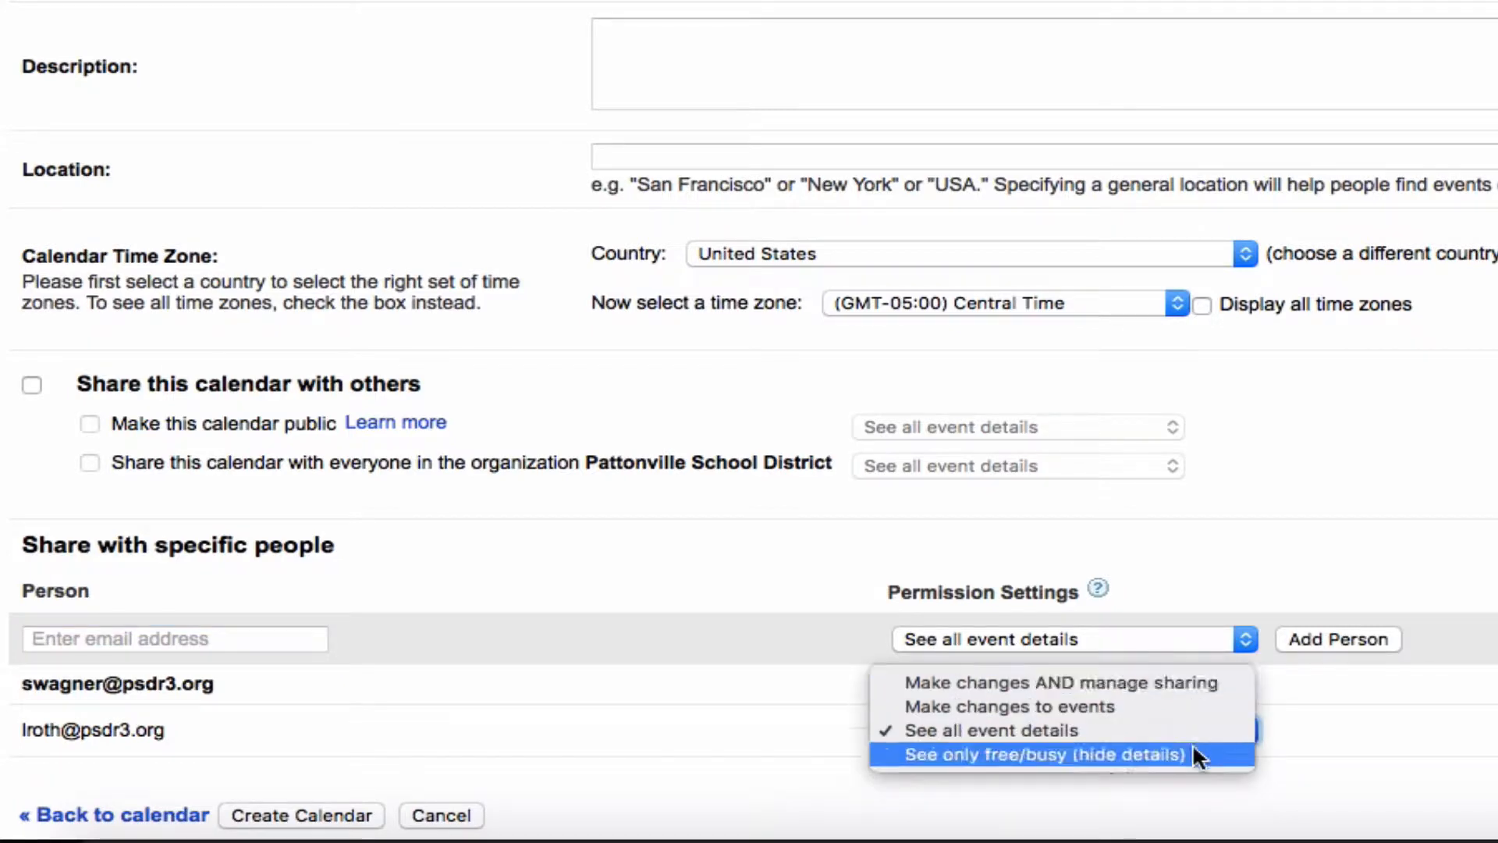
left_click(1219, 729)
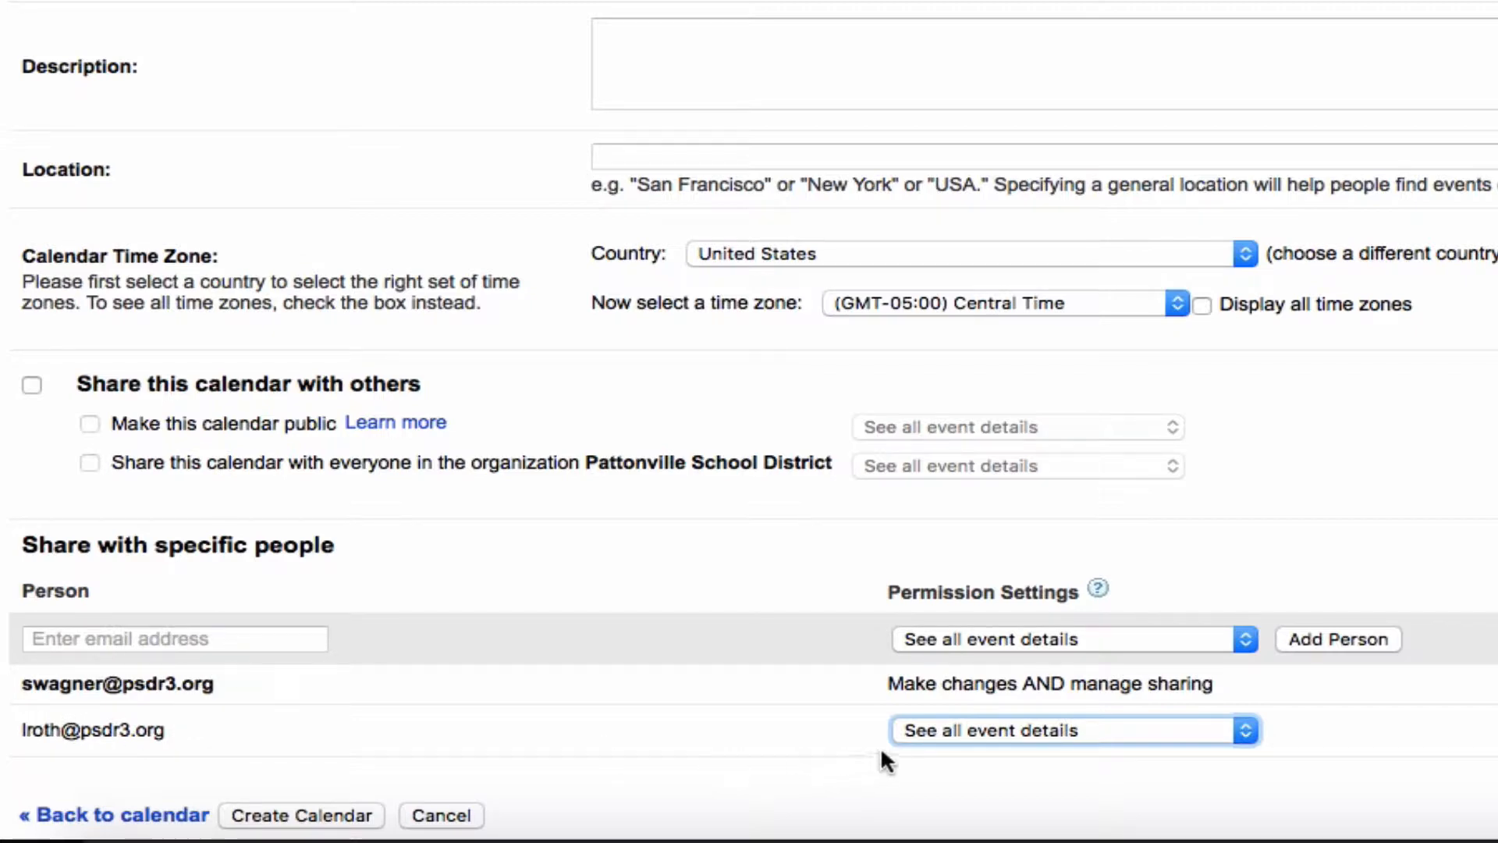
left_click(1080, 731)
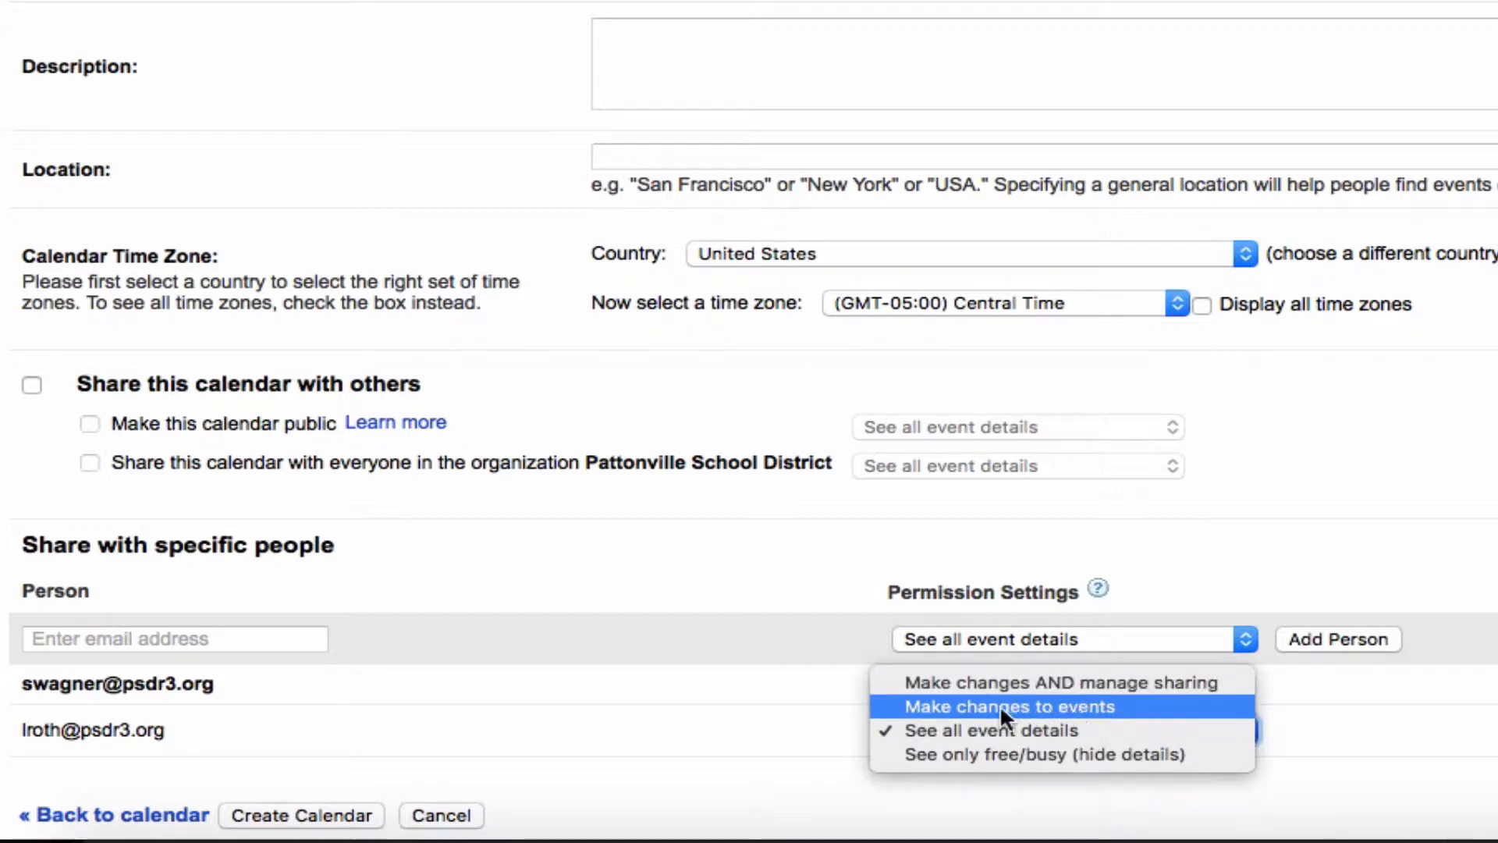
left_click(1145, 707)
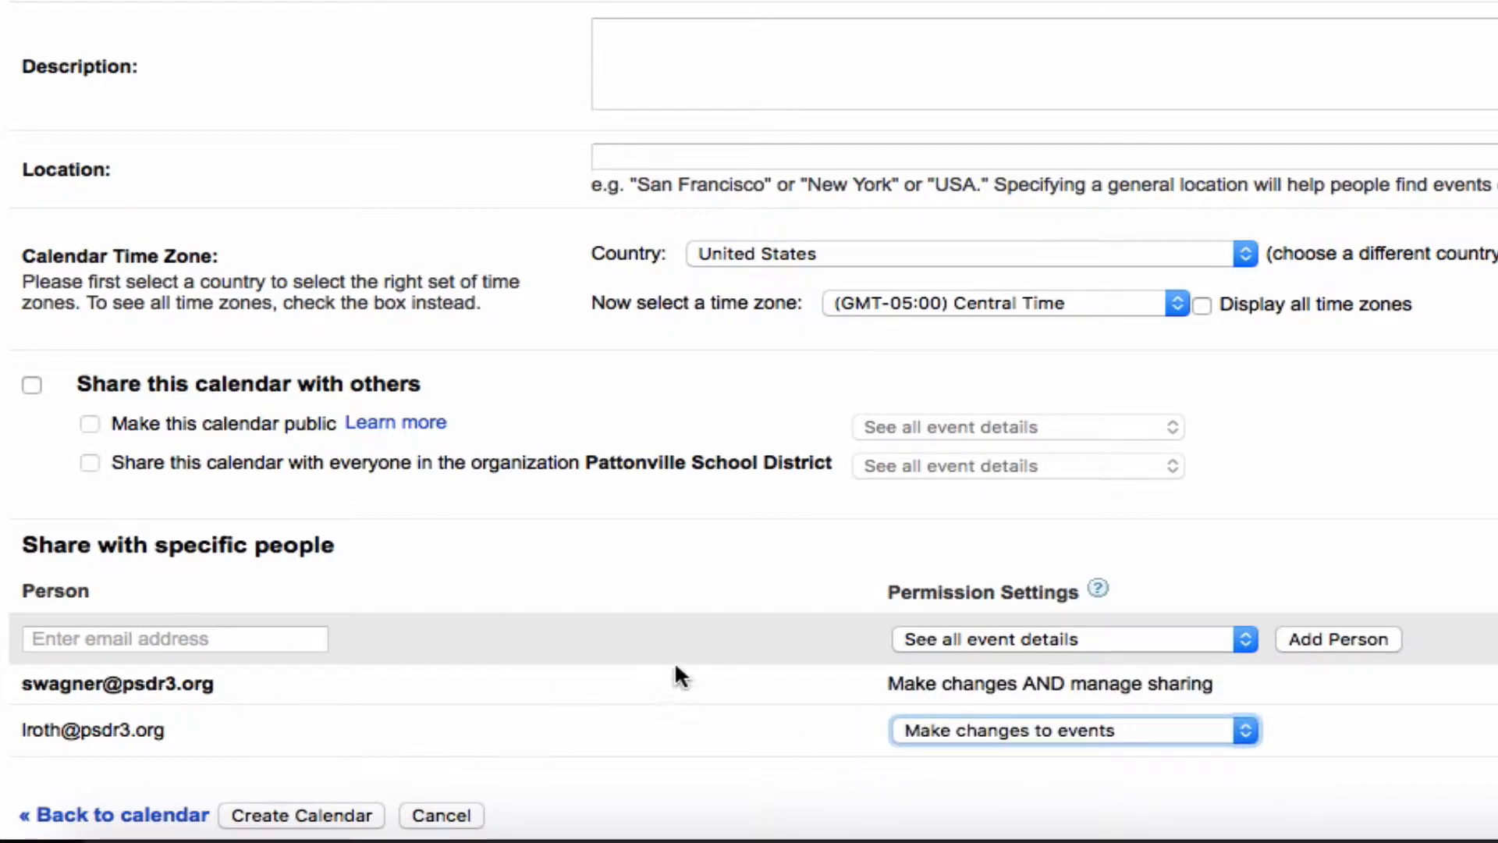
- Share the calendar with everyone in Pattonville School District, keeping it non-public, and create the calendar
scroll(679, 675, "down", 2)
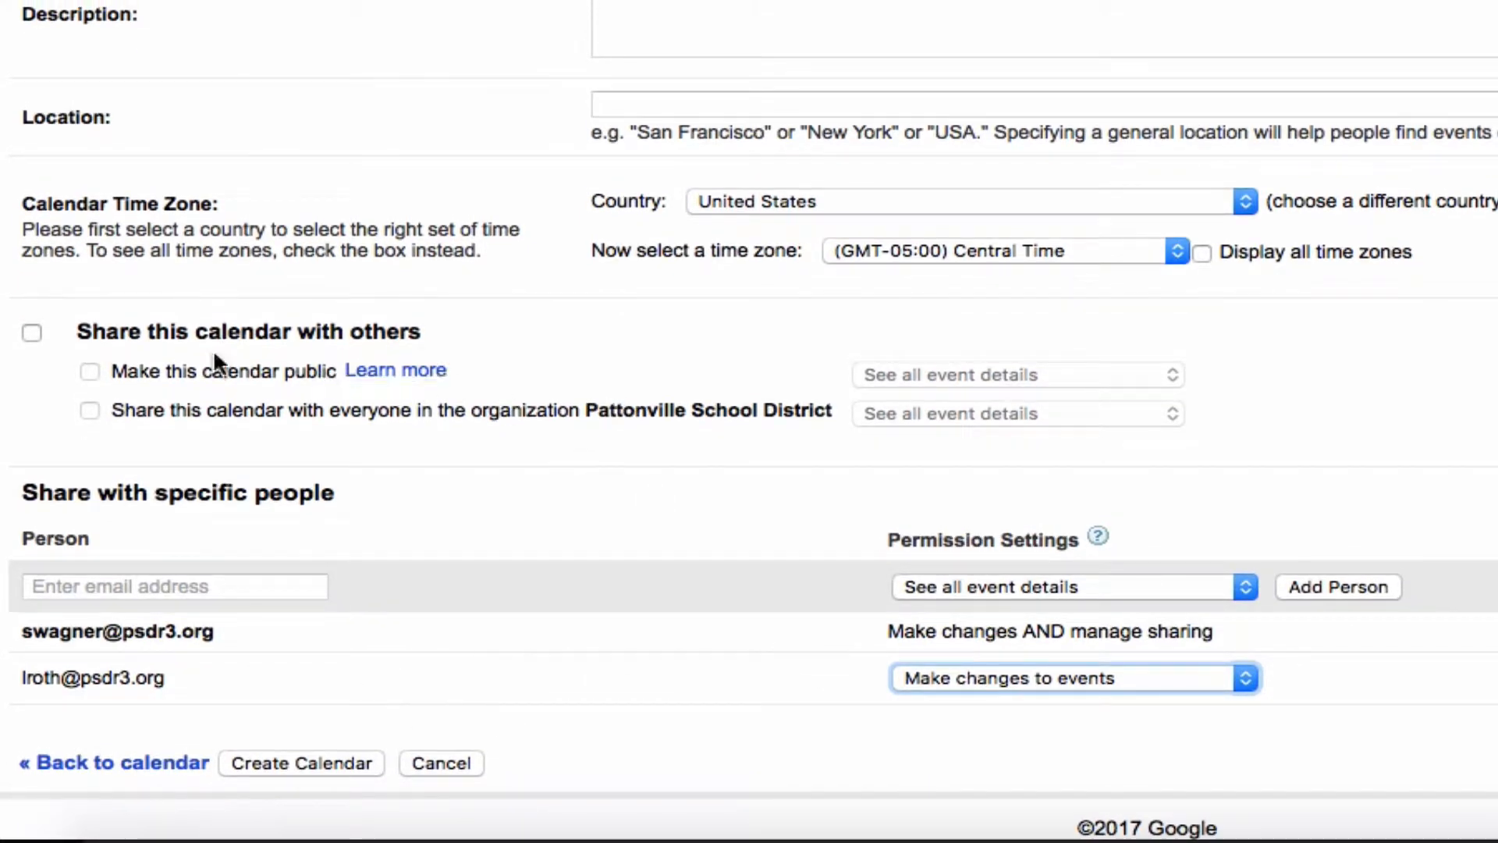
left_click(30, 334)
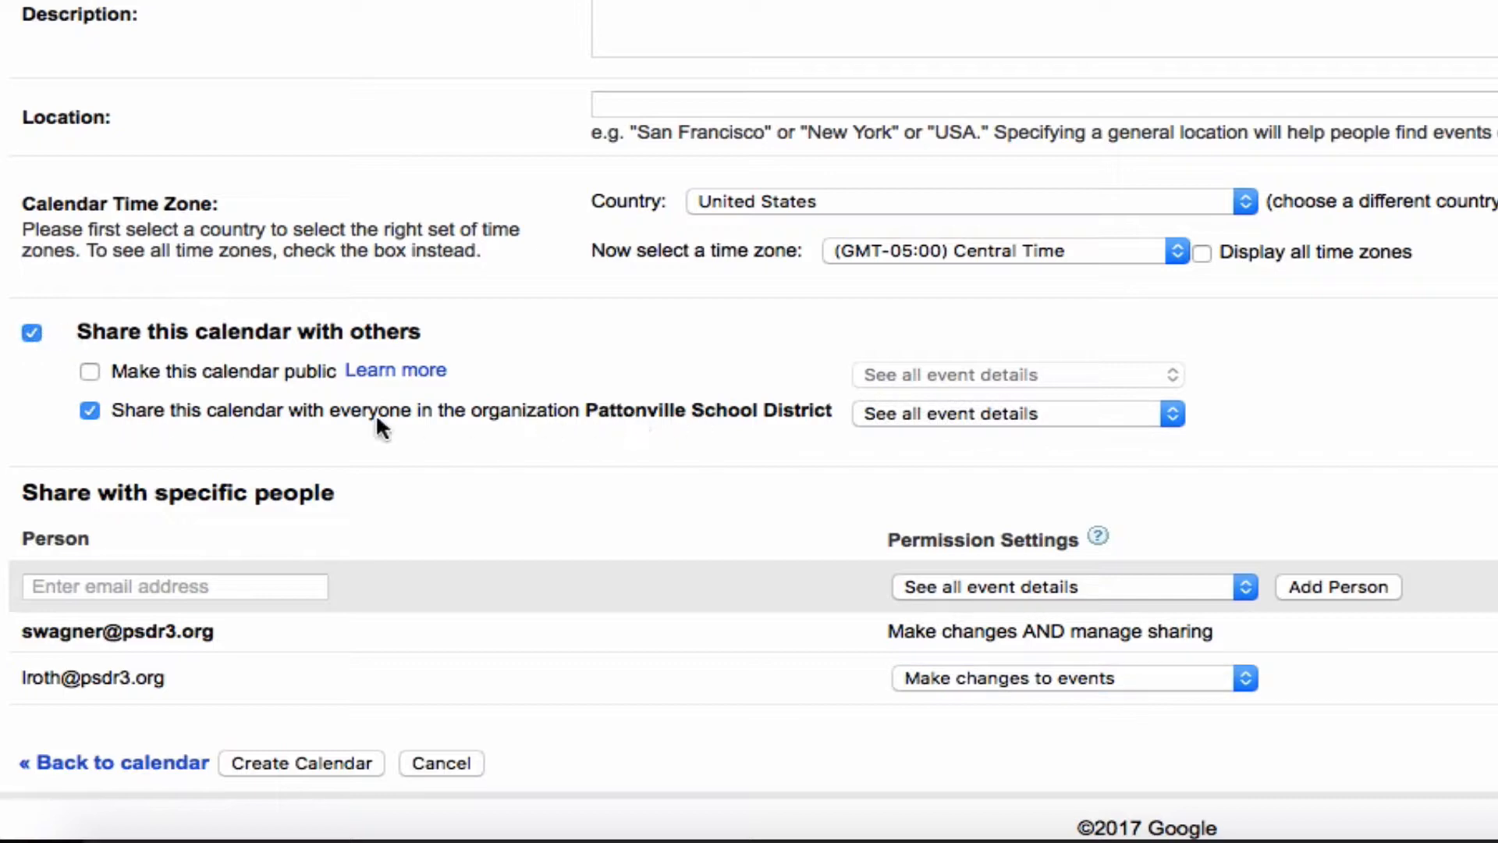
left_click(89, 371)
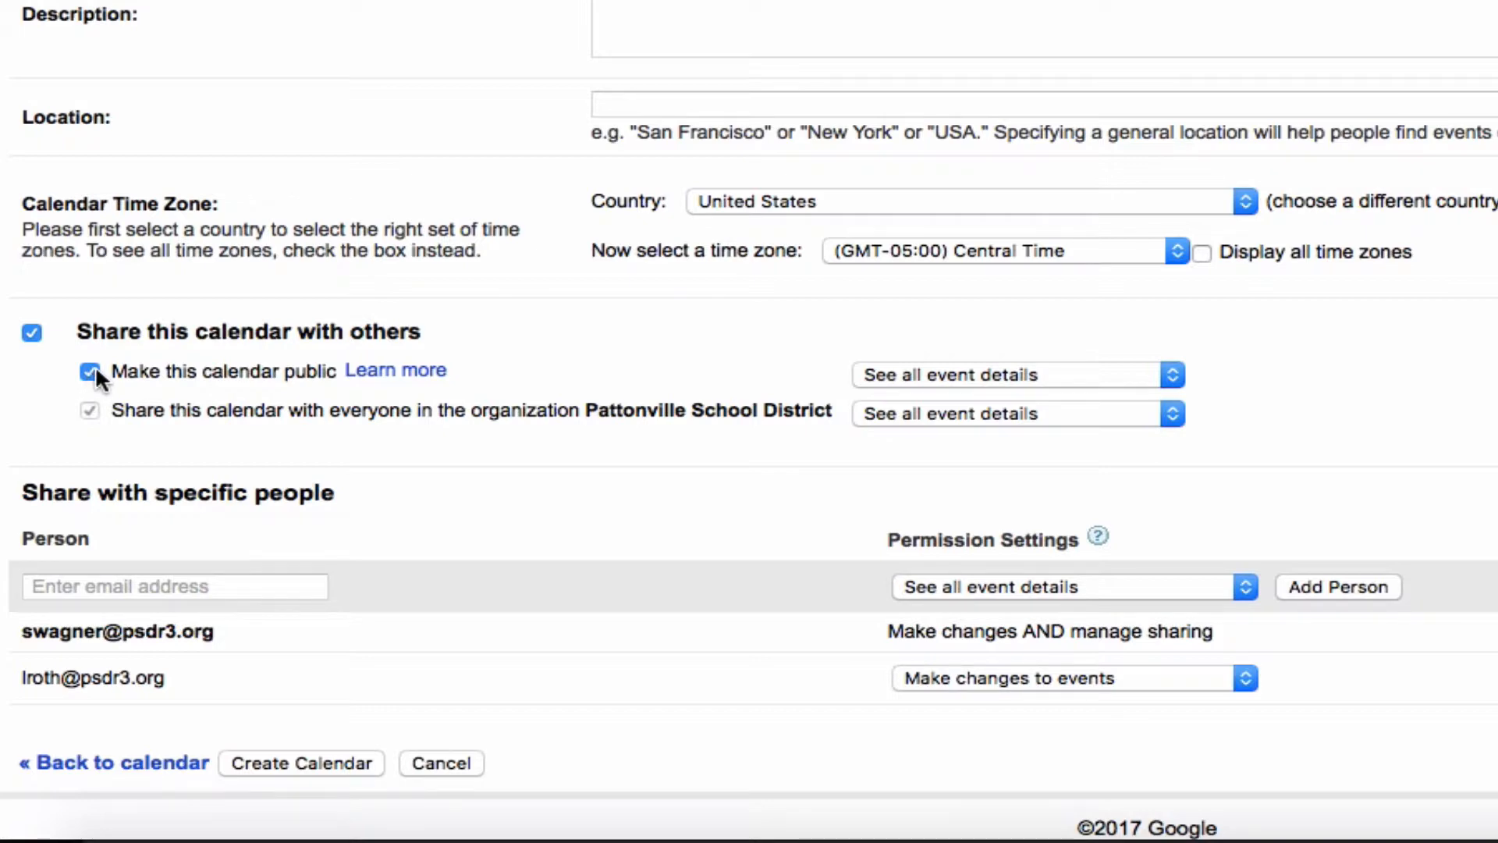
left_click(91, 376)
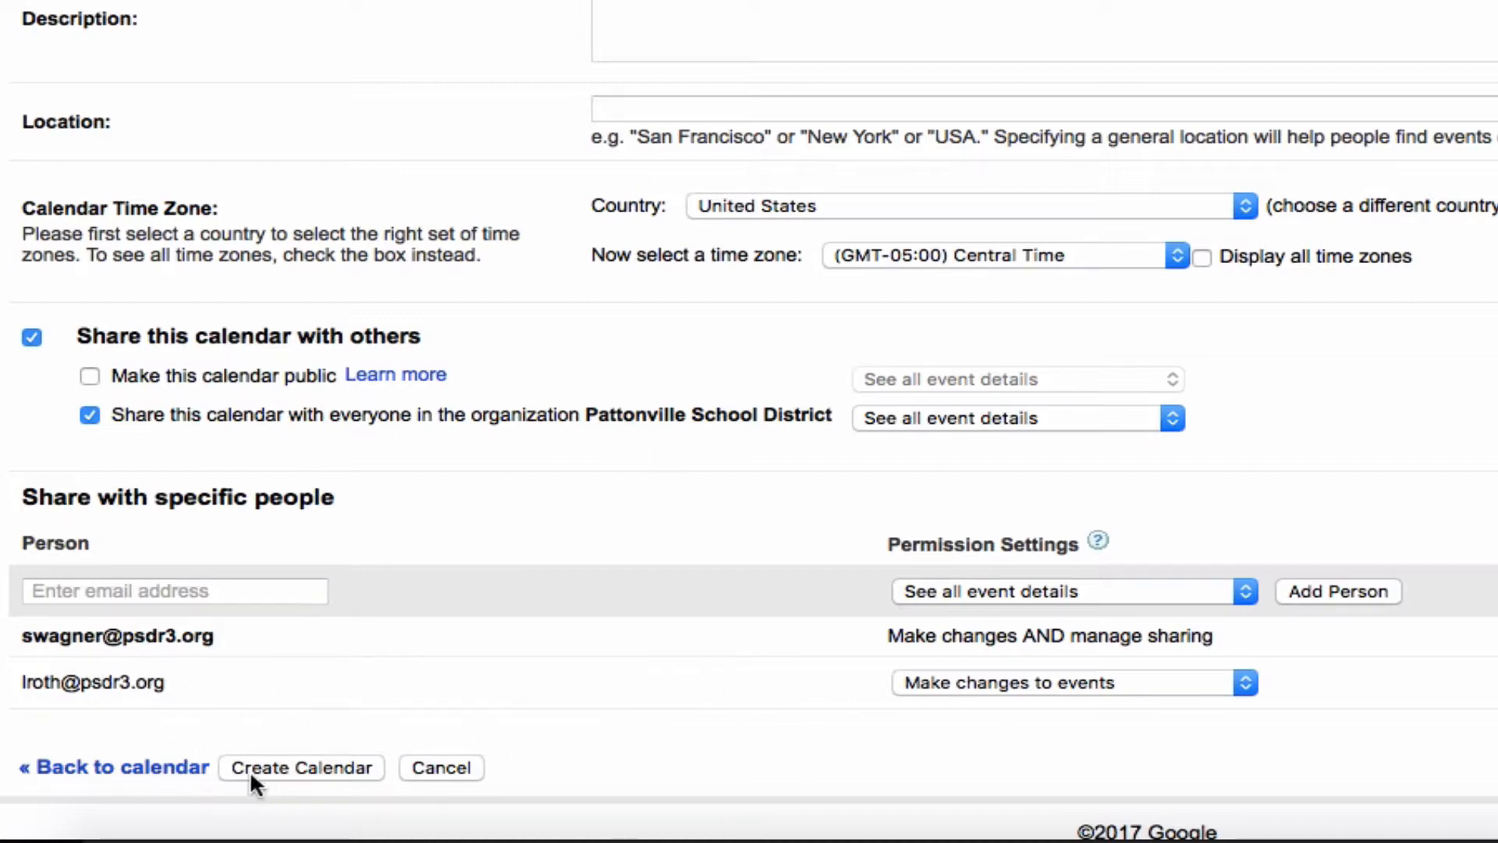
left_click(299, 769)
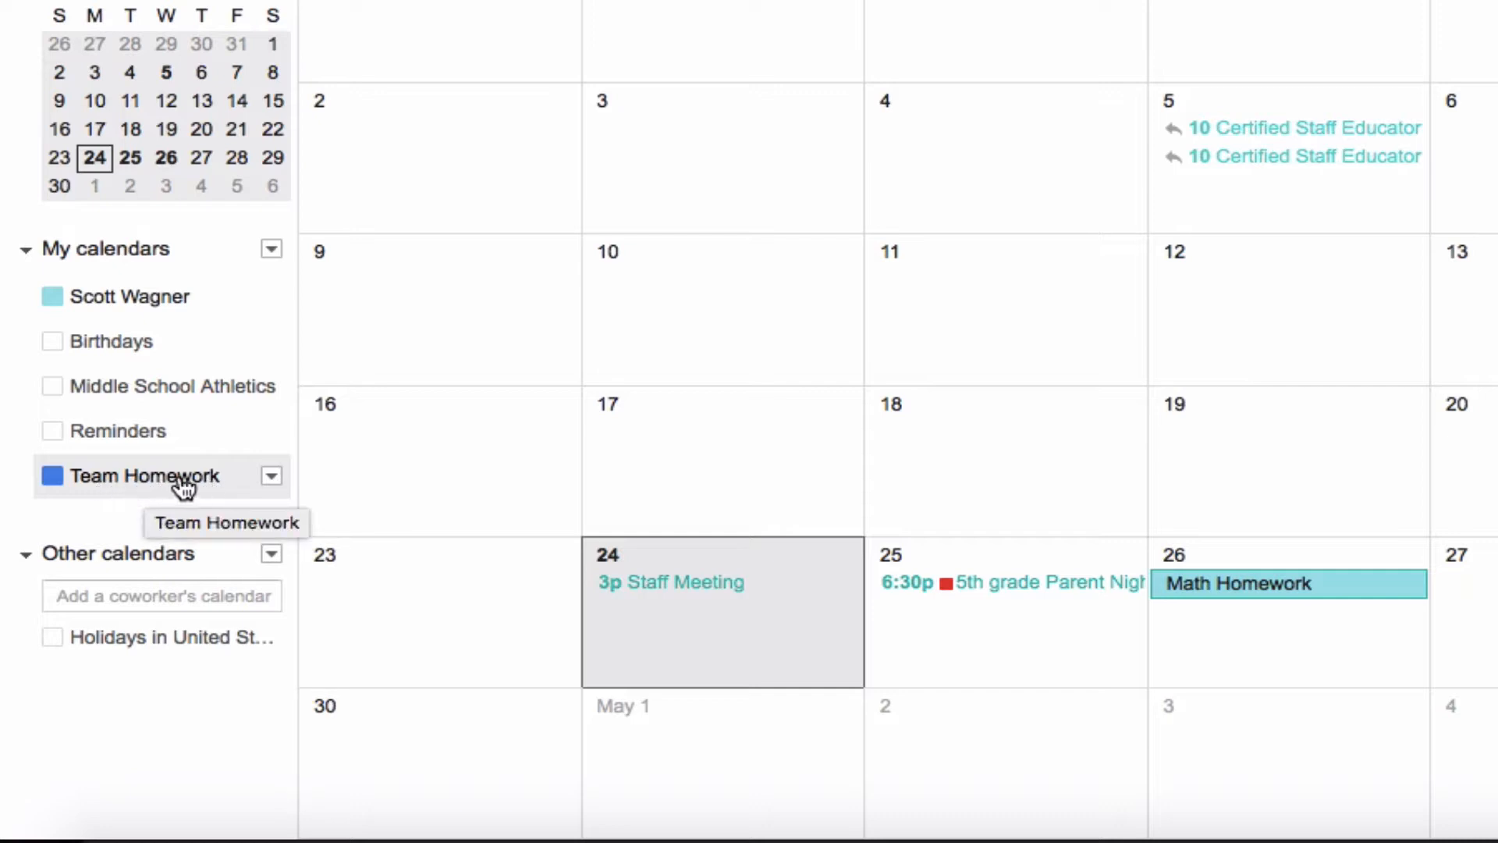
- Send the Team Homework calendar to a coworker, choosing the recipient's psdr3.org address and keeping the default message
left_click(273, 477)
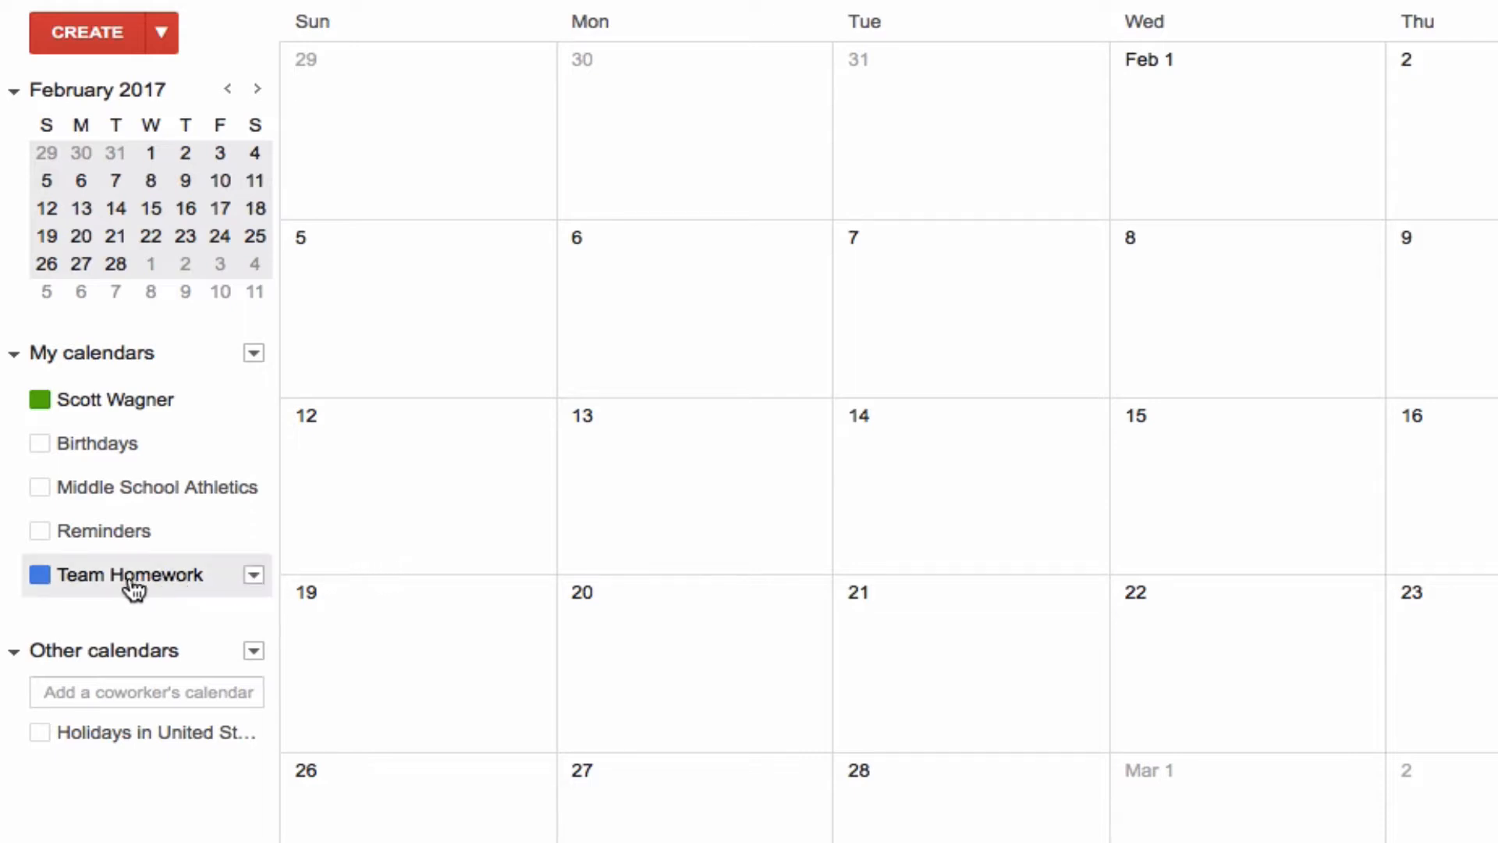
left_click(254, 577)
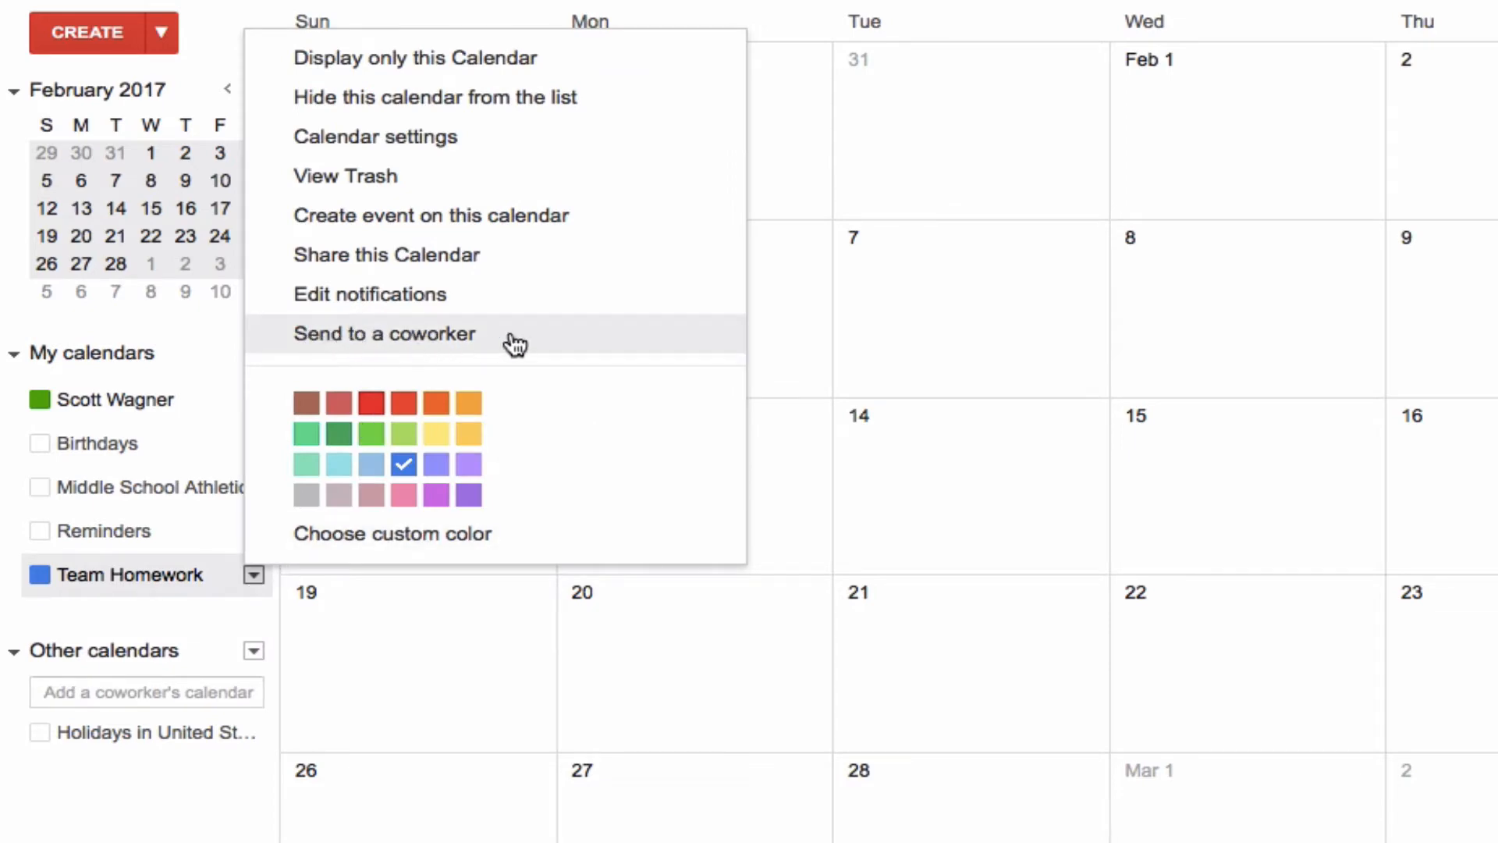
left_click(455, 341)
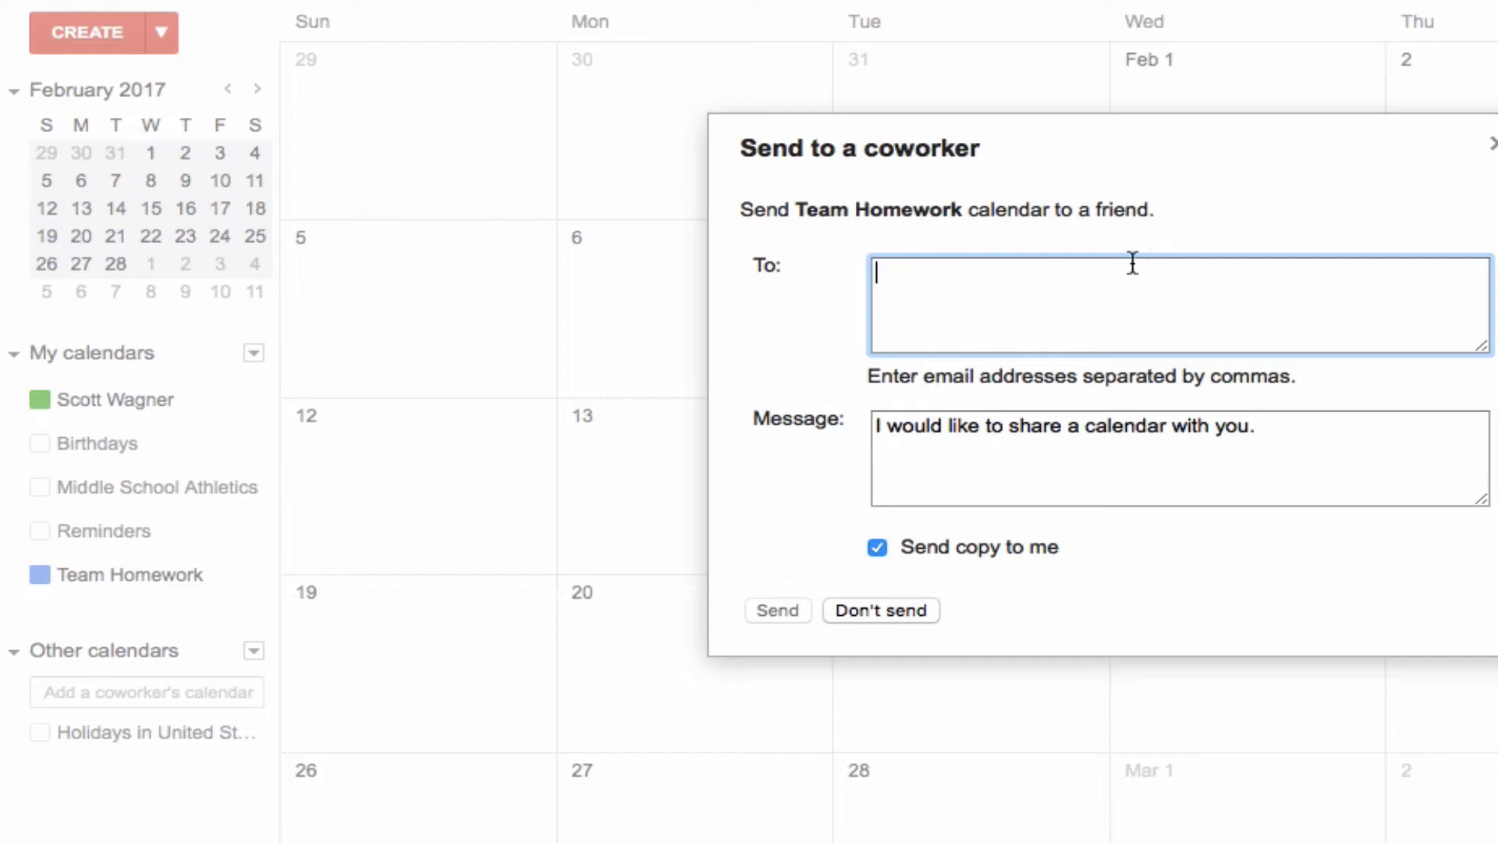
type("scott wa")
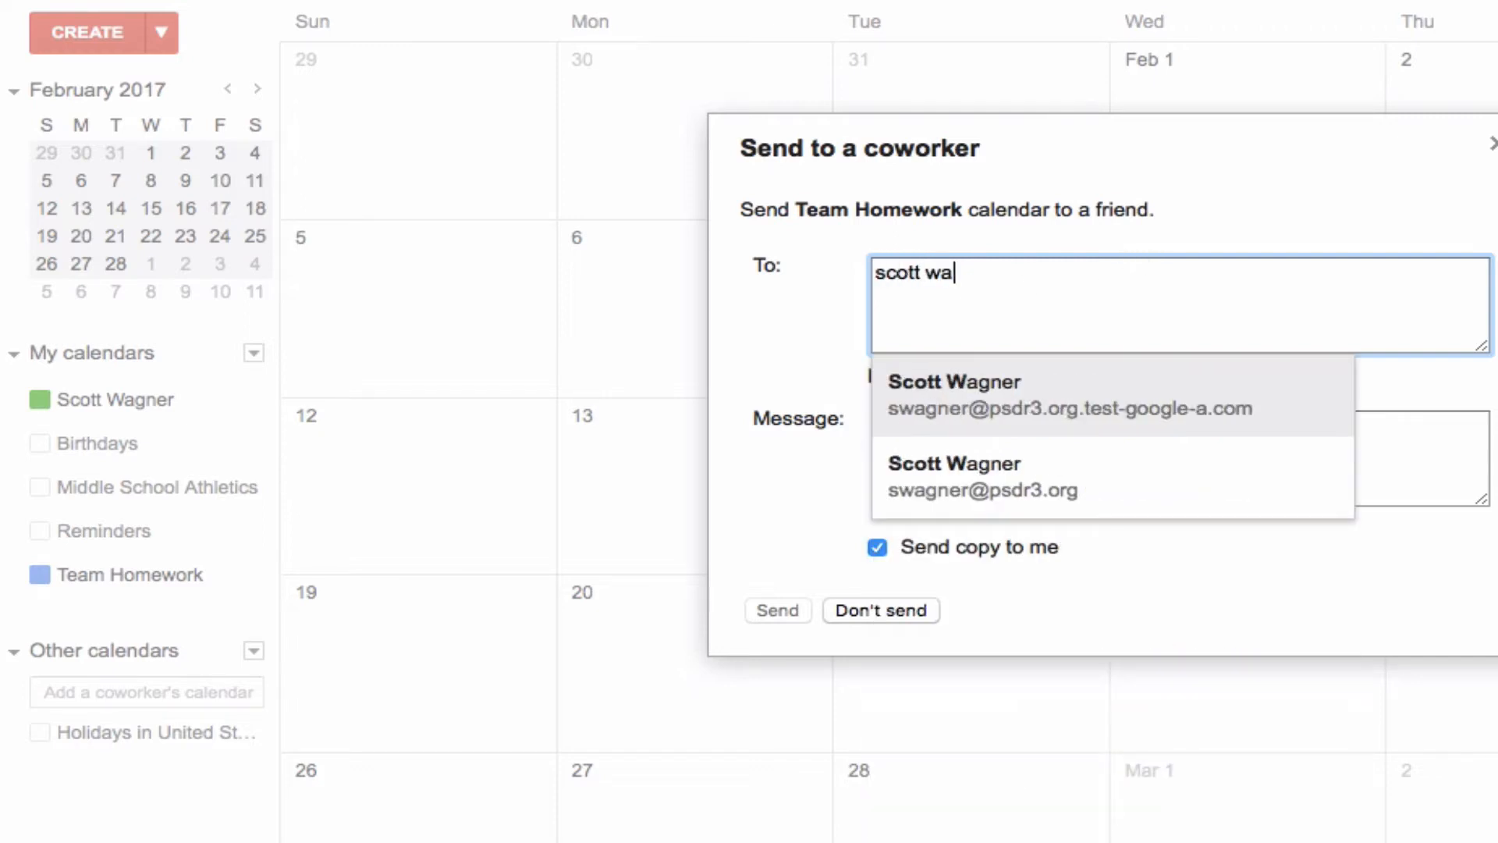
left_click(958, 476)
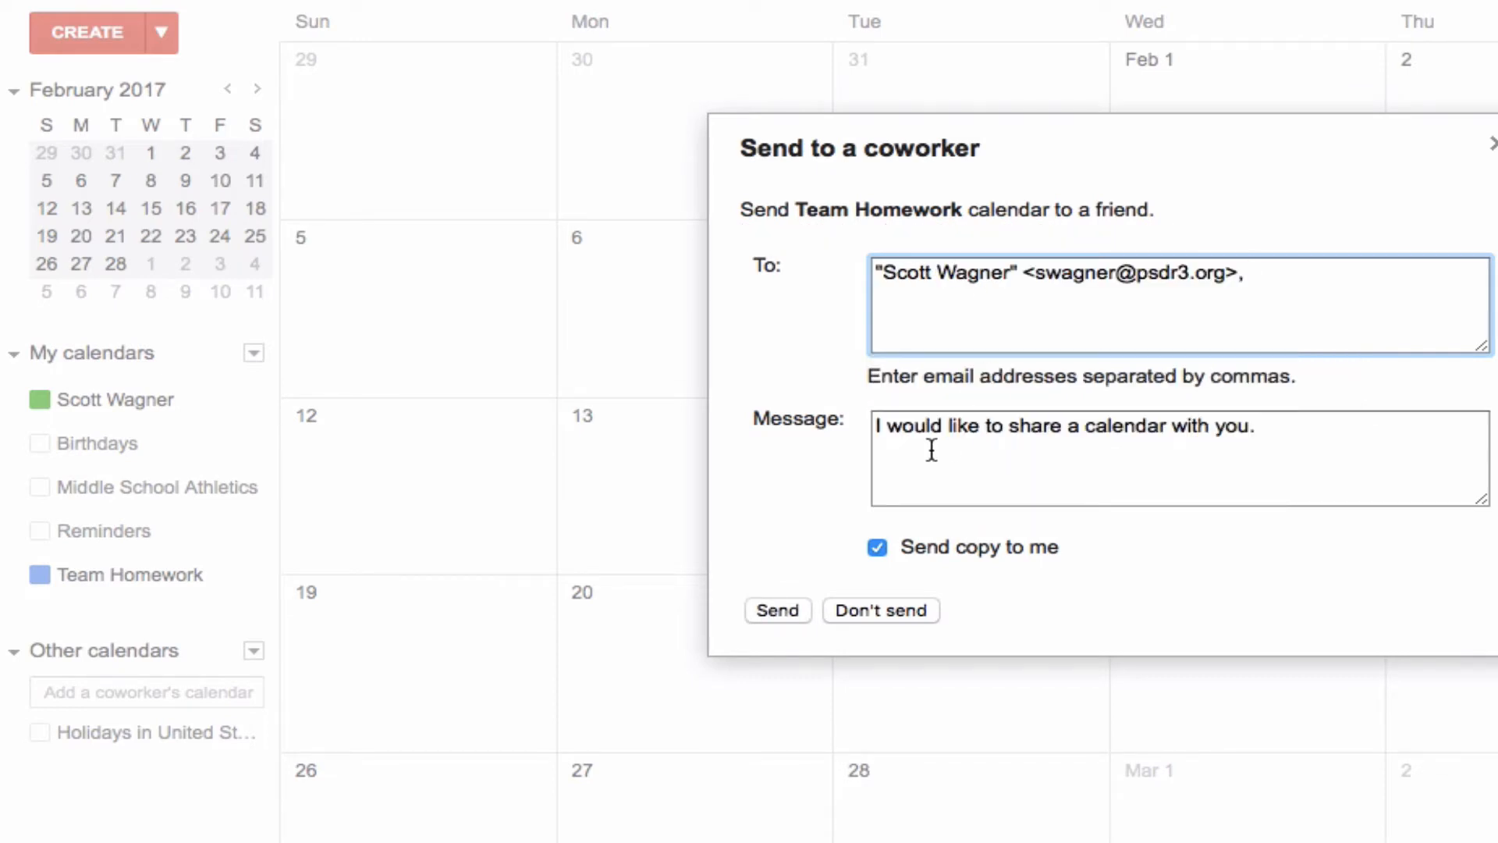
left_click(767, 611)
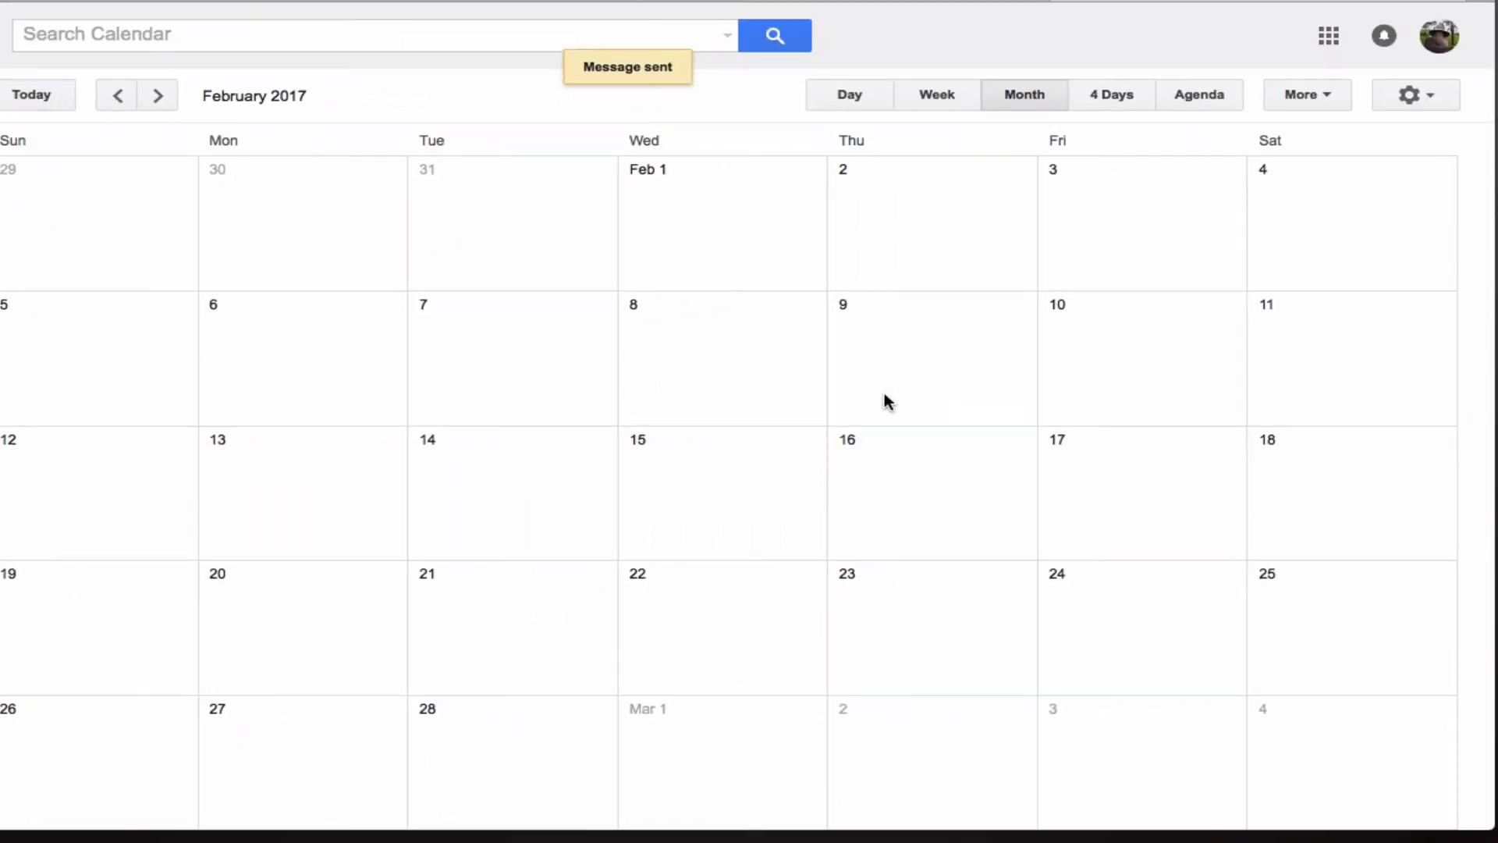
- Switch to Gmail, open the newest Team Homework calendar message, view the linked calendar and add it to Google Calendar
left_click(1334, 46)
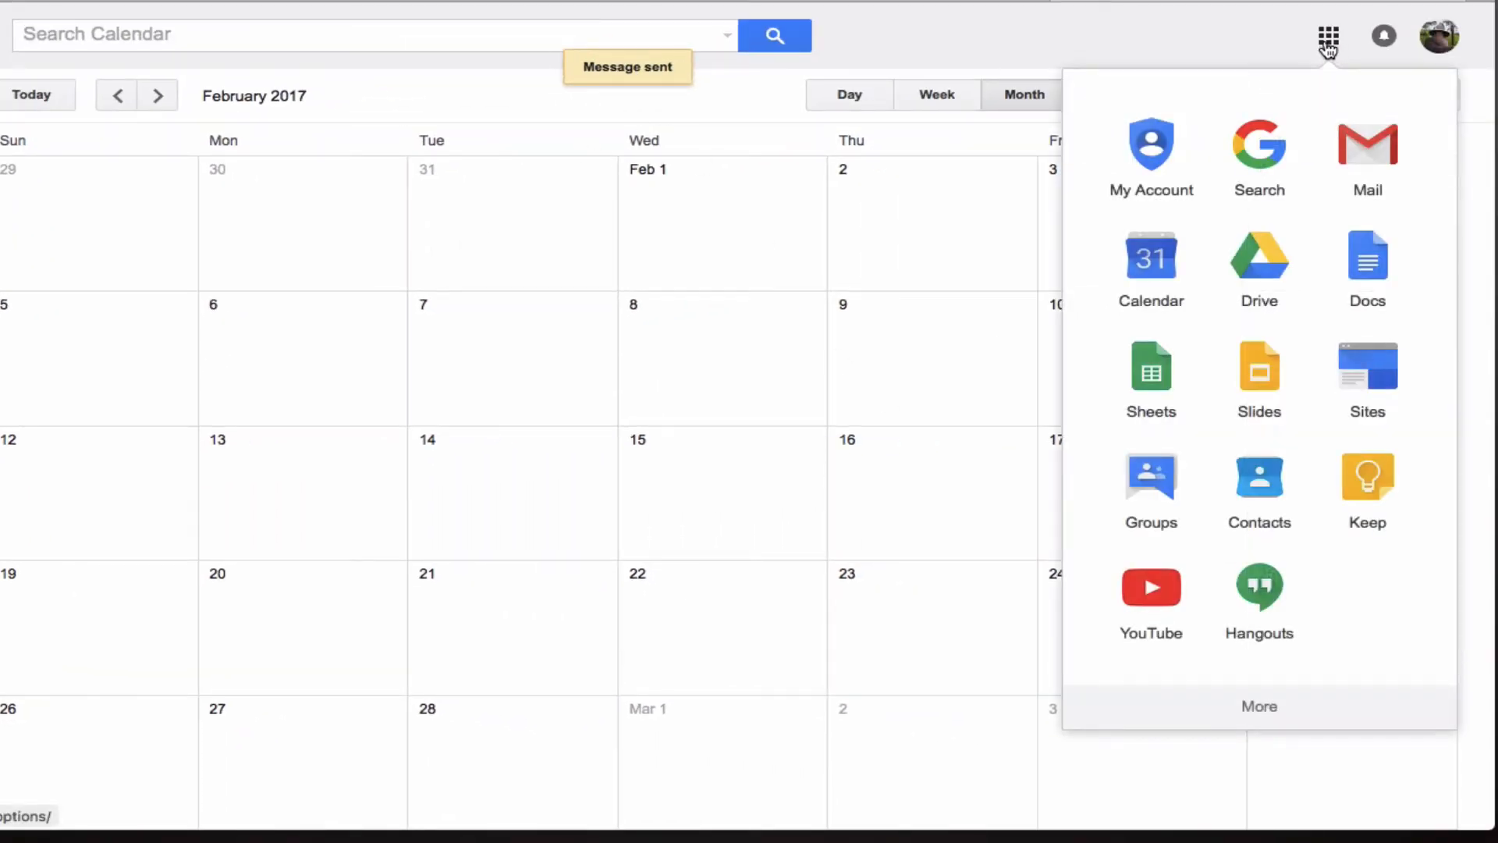
left_click(1375, 152)
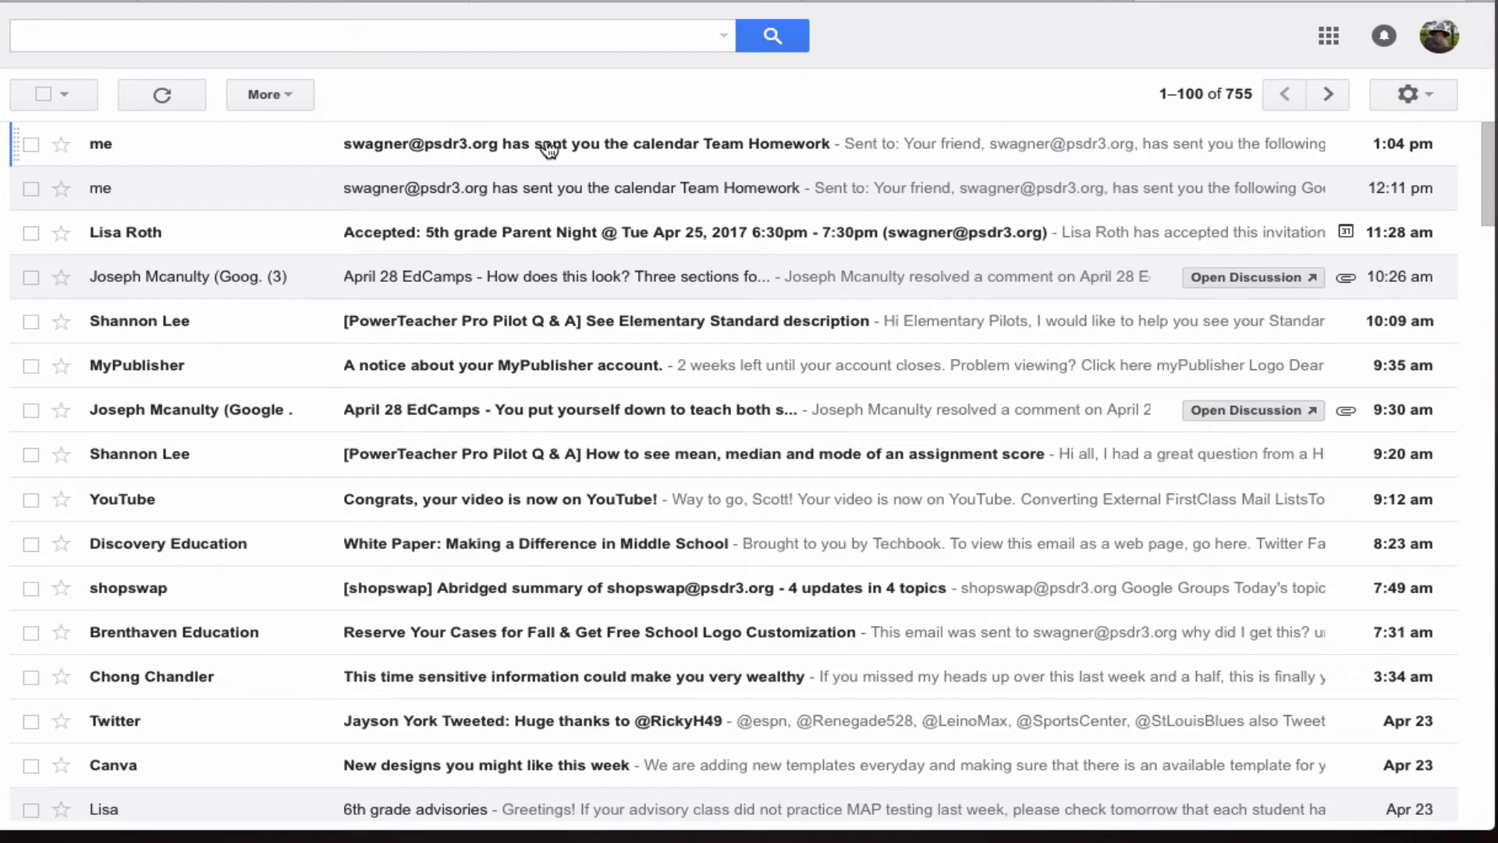
left_click(754, 143)
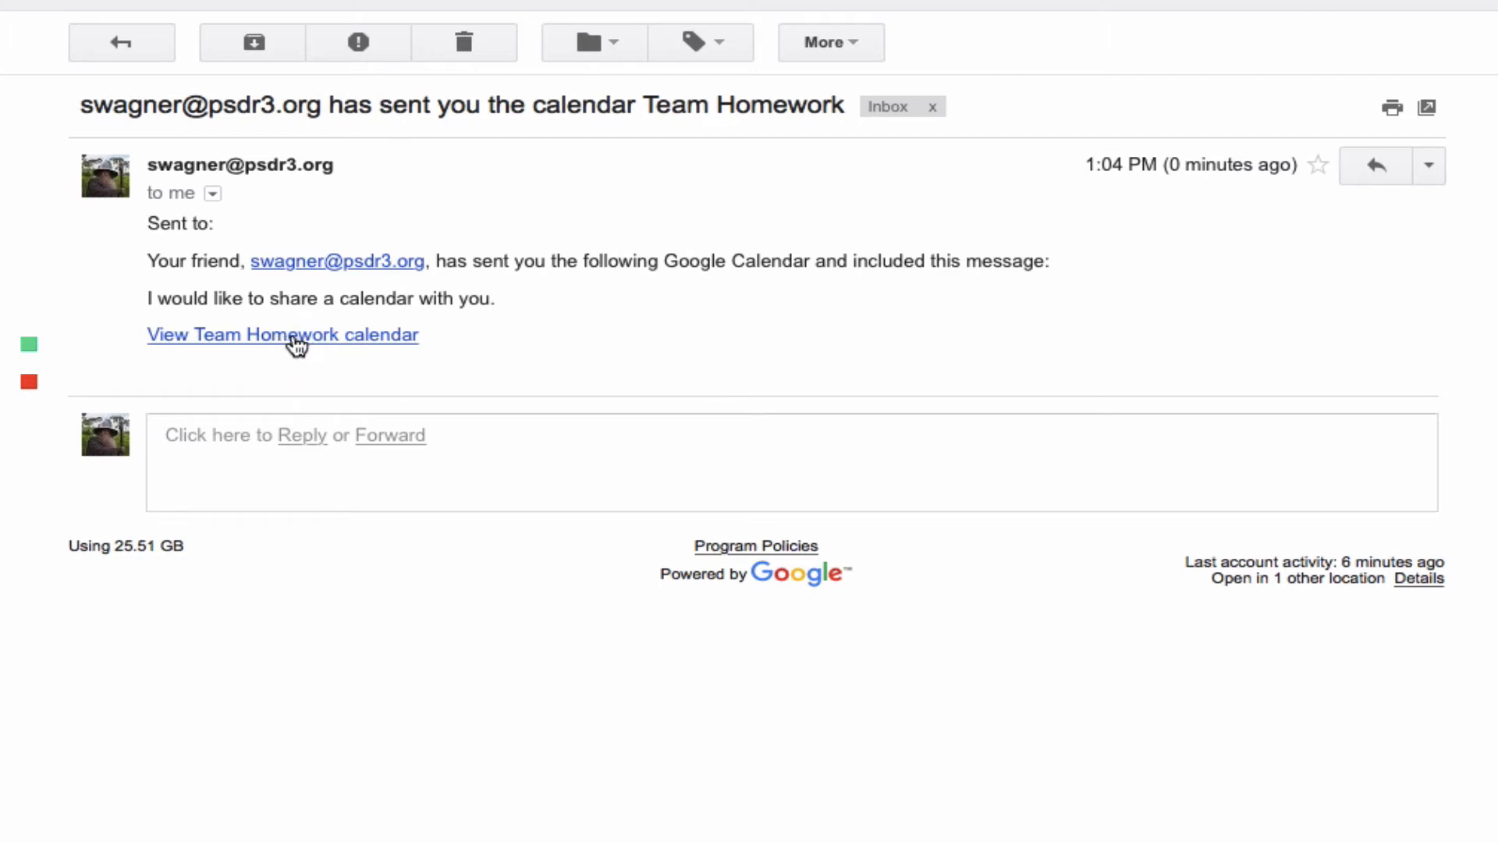
left_click(297, 343)
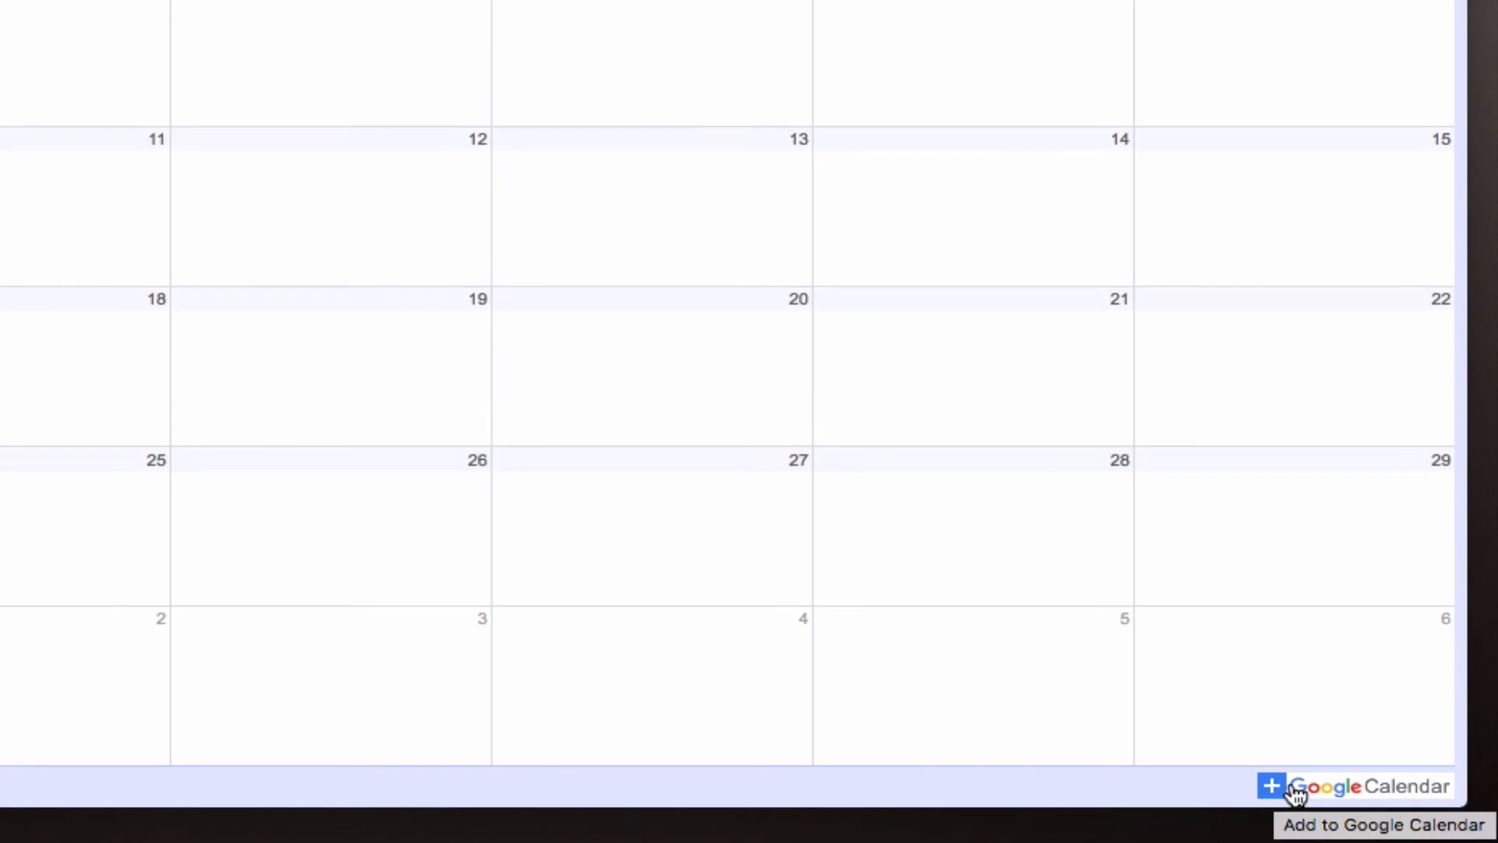
left_click(1295, 790)
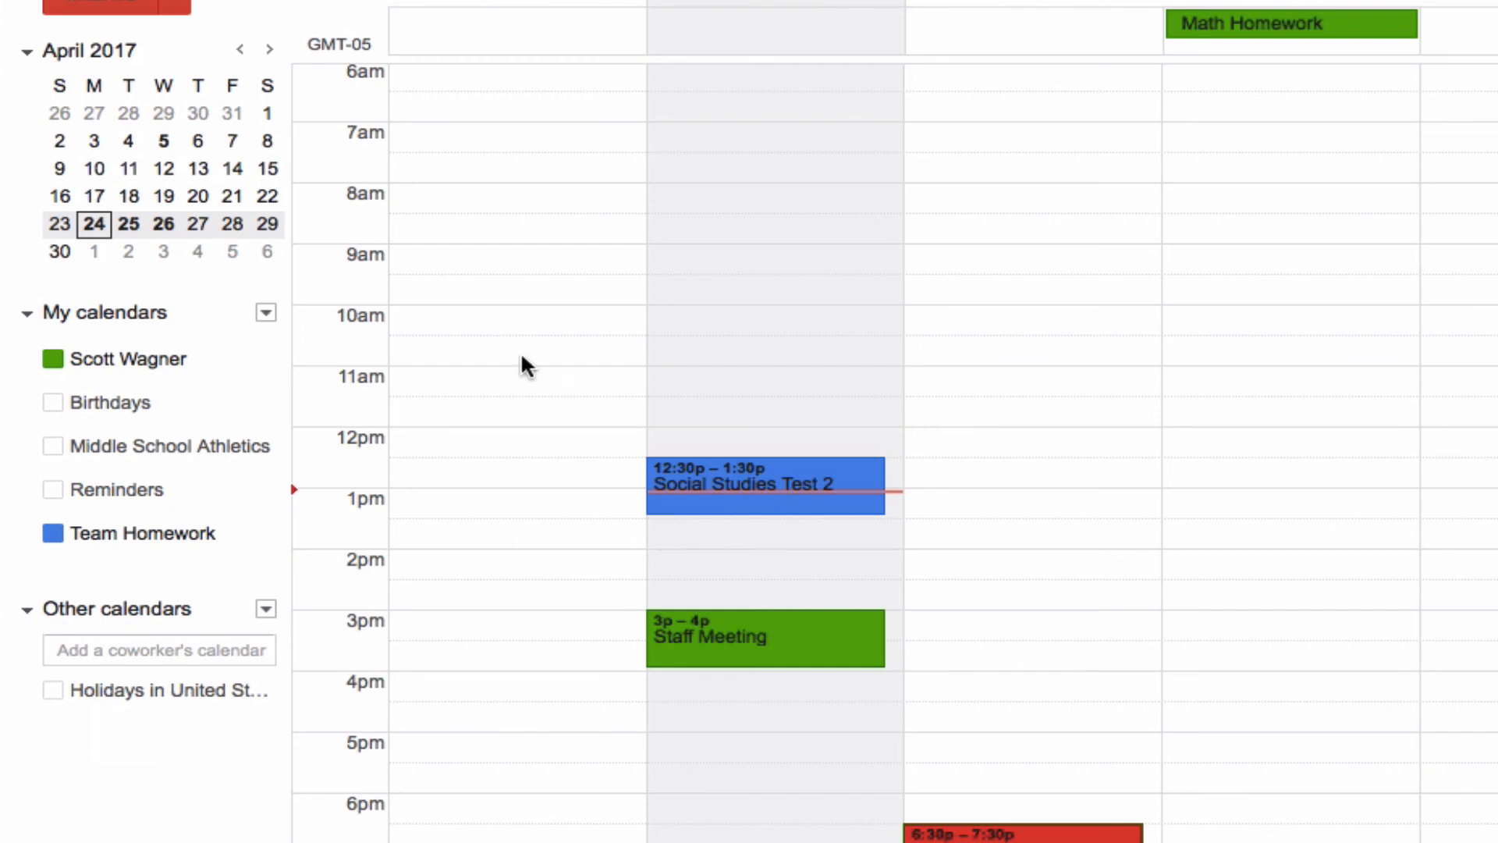
right_click(125, 359)
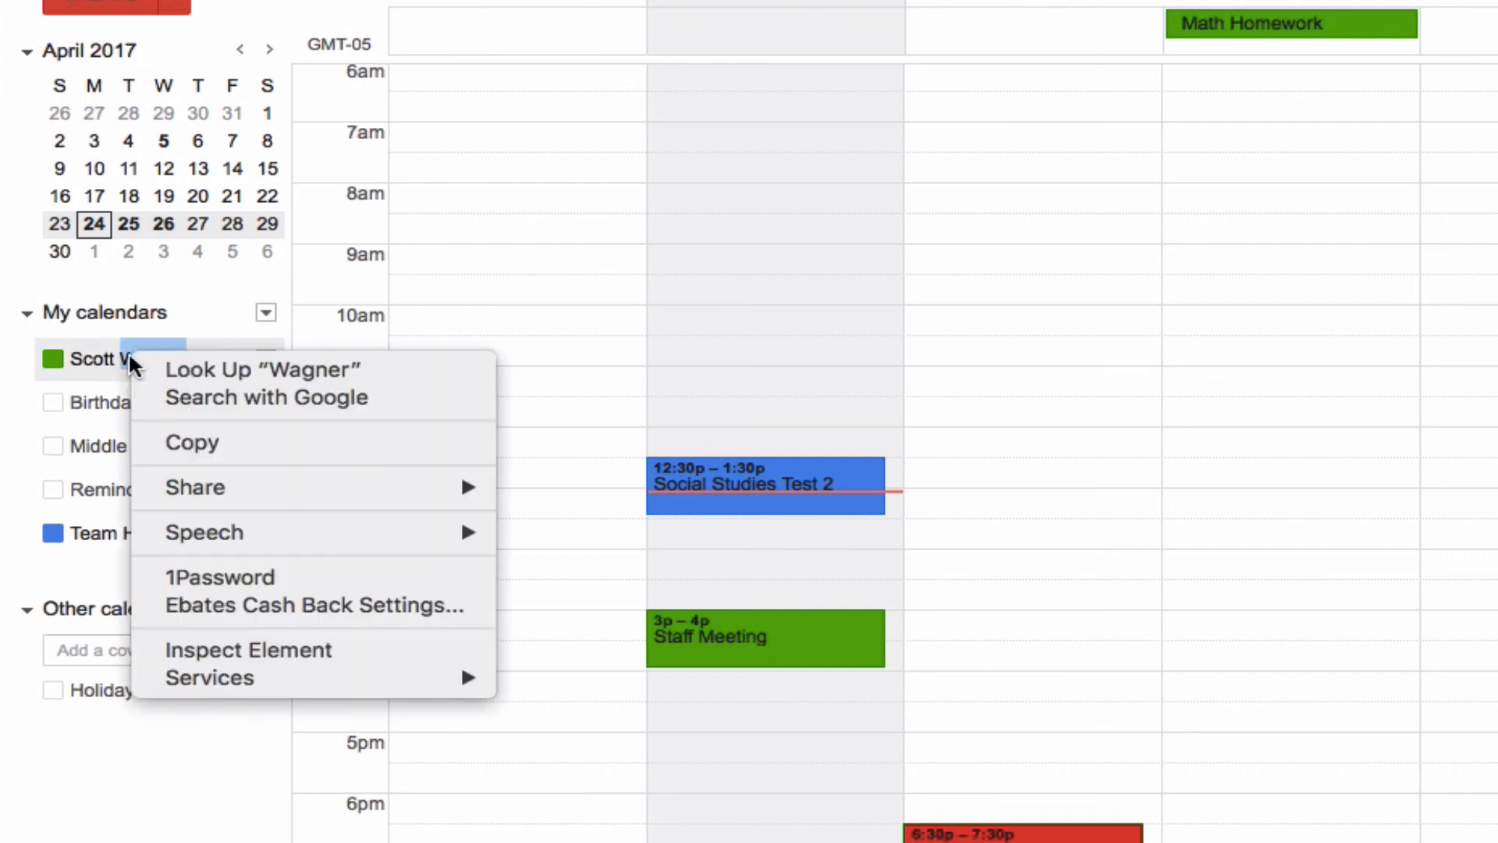
left_click(112, 357)
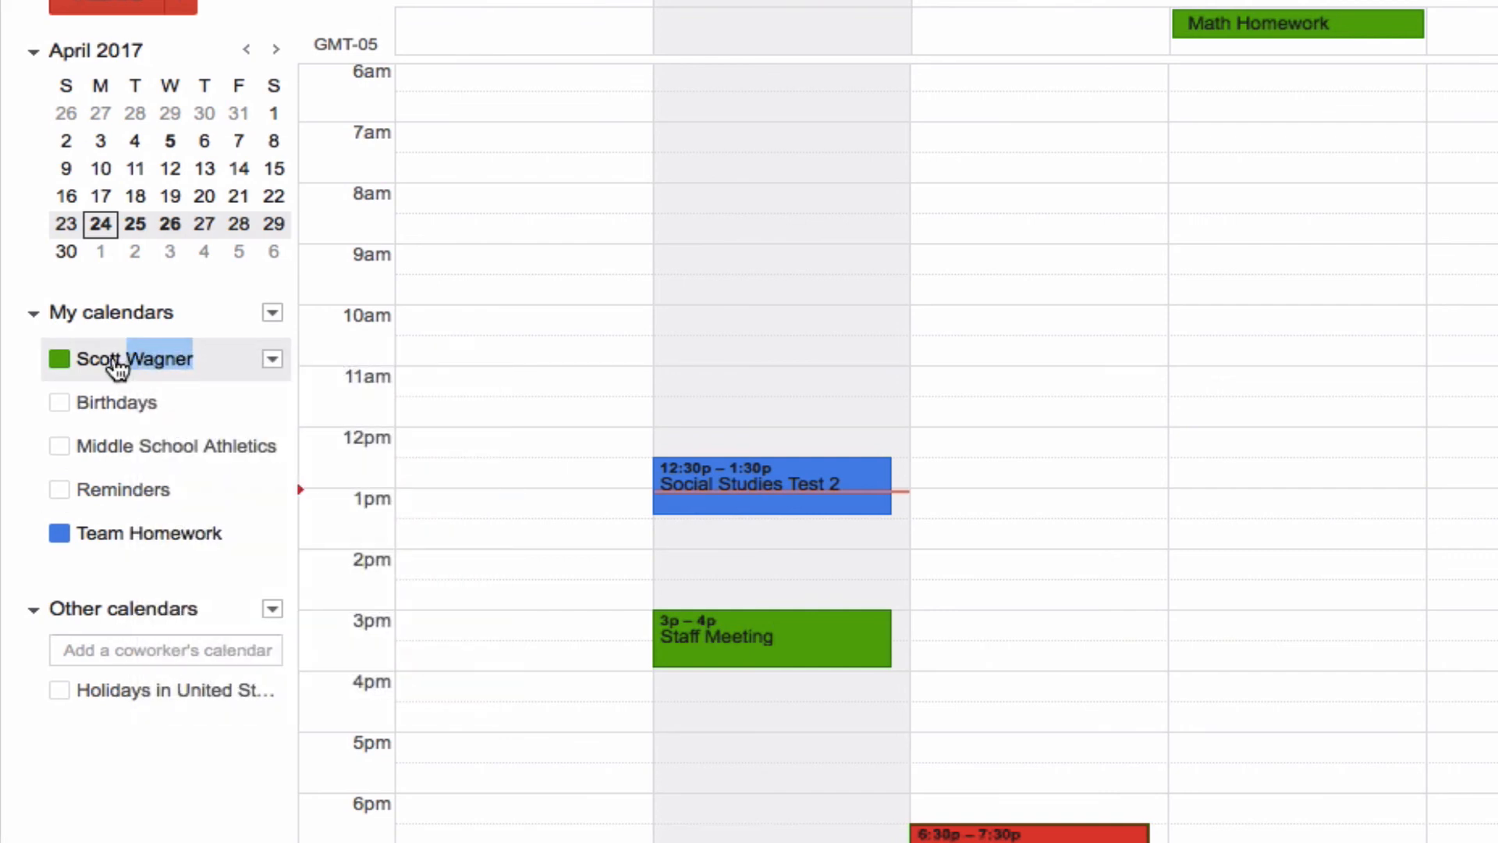